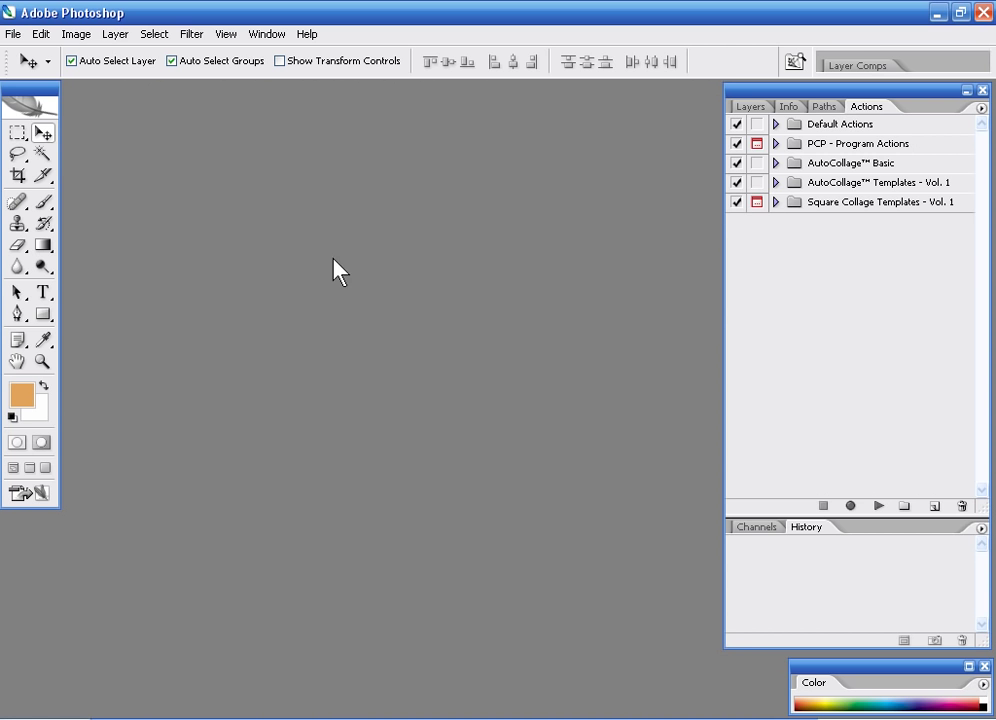
- Play the Collage 05 action from the Square Collage Templates - Vol. 1 set
left_click(777, 205)
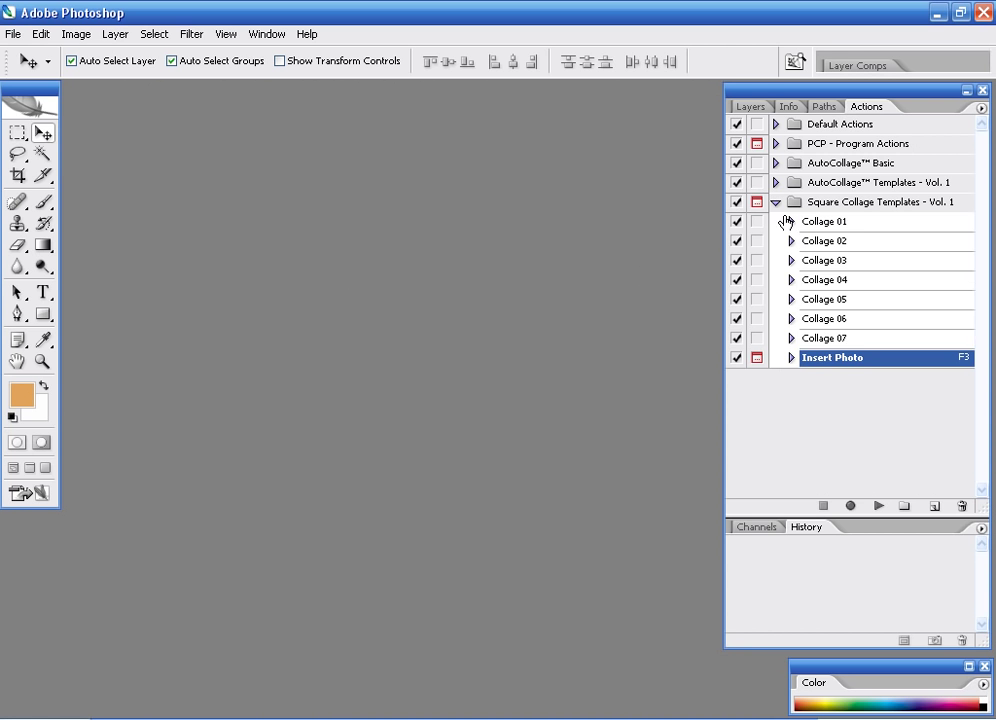
left_click(829, 300)
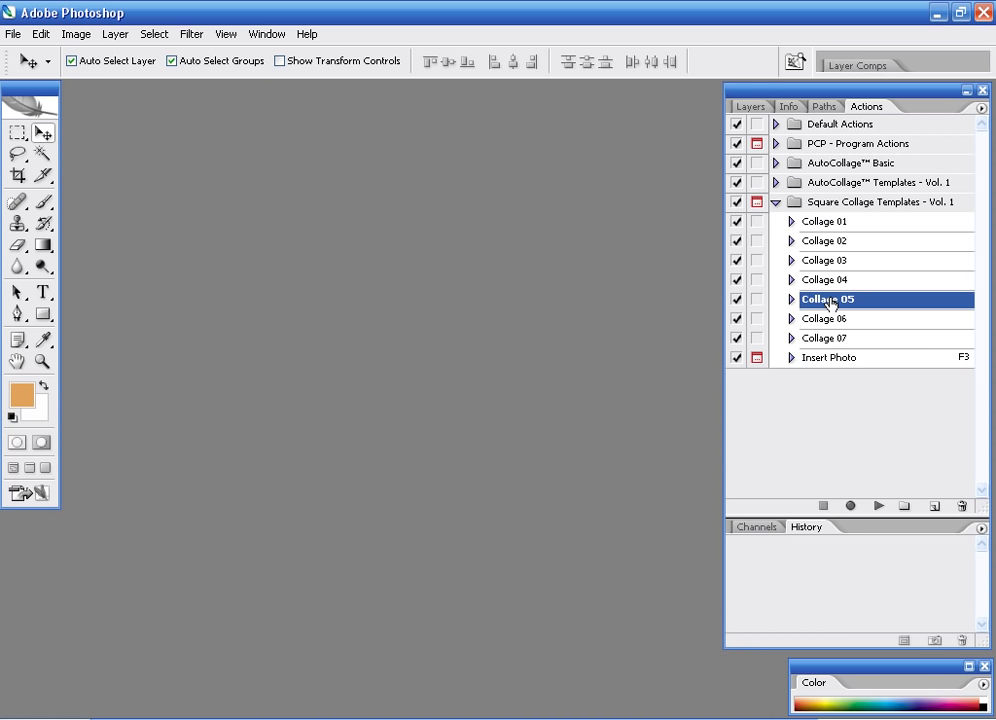
left_click(880, 506)
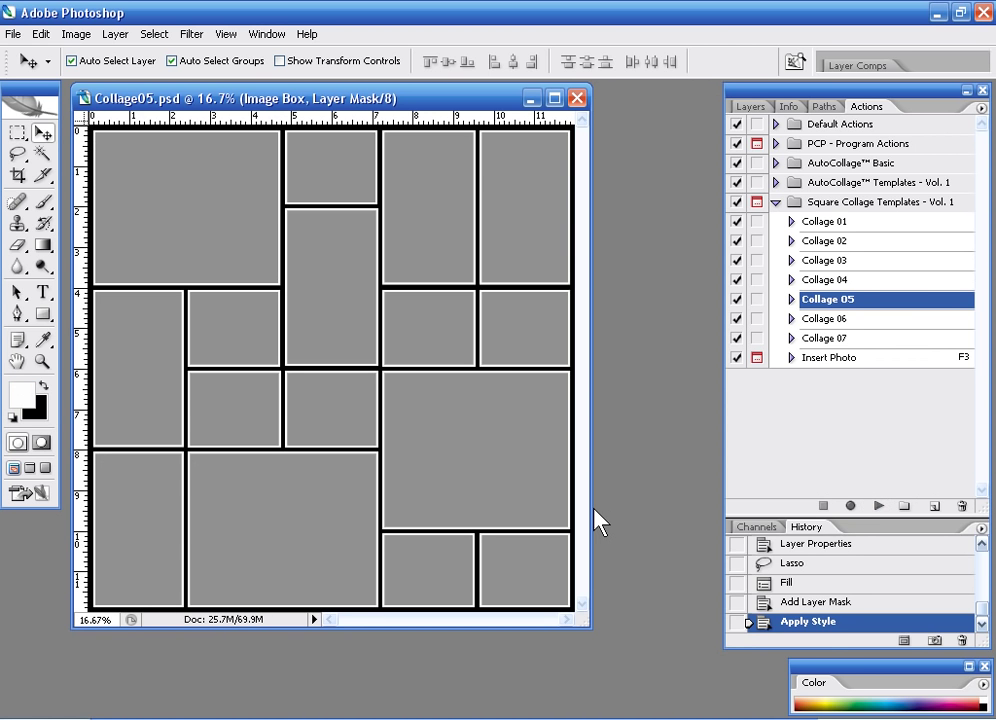
- Expand Collage 05's steps to inspect its Scripts step, then collapse them again
left_click(791, 299)
left_click(826, 321)
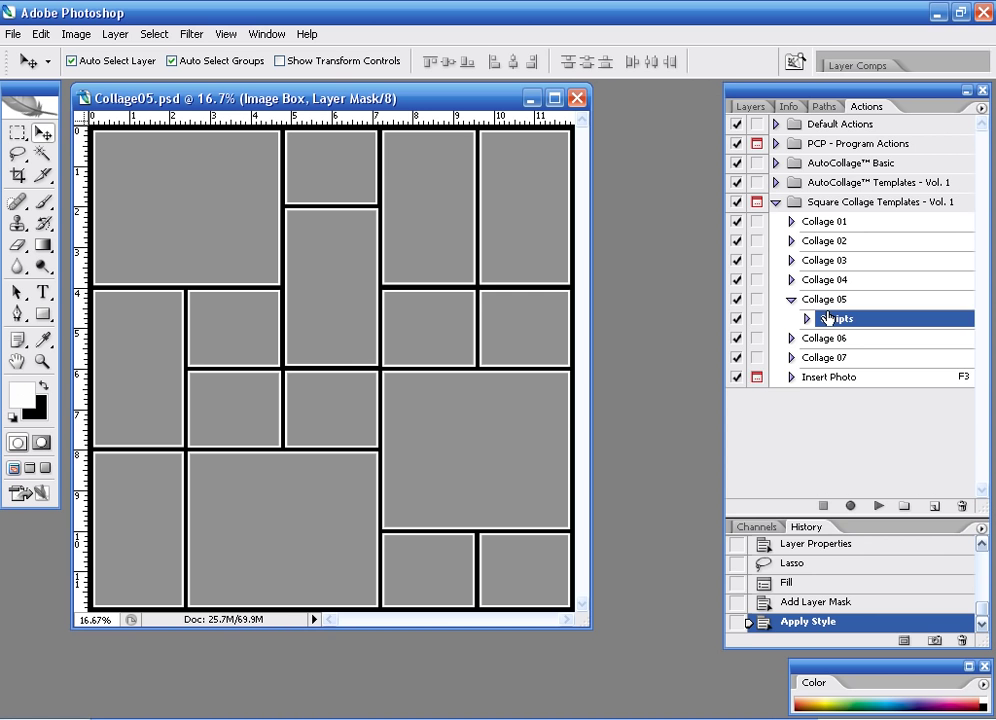
left_click(791, 300)
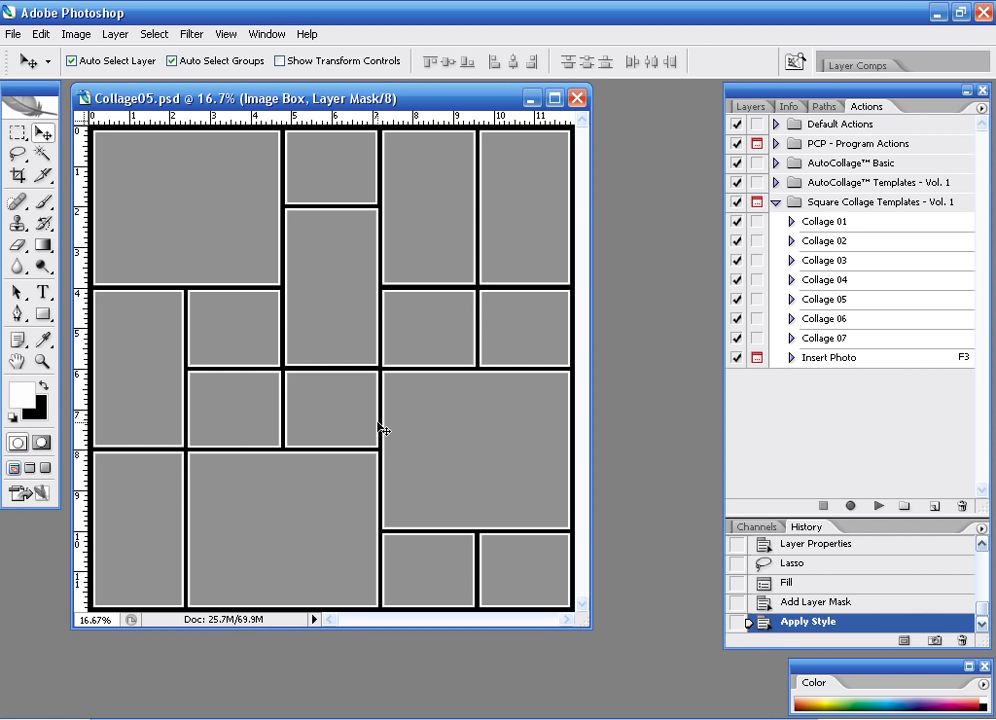
- In the Layers panel view, target Collage05's top-left image box to receive a photo
left_click(752, 107)
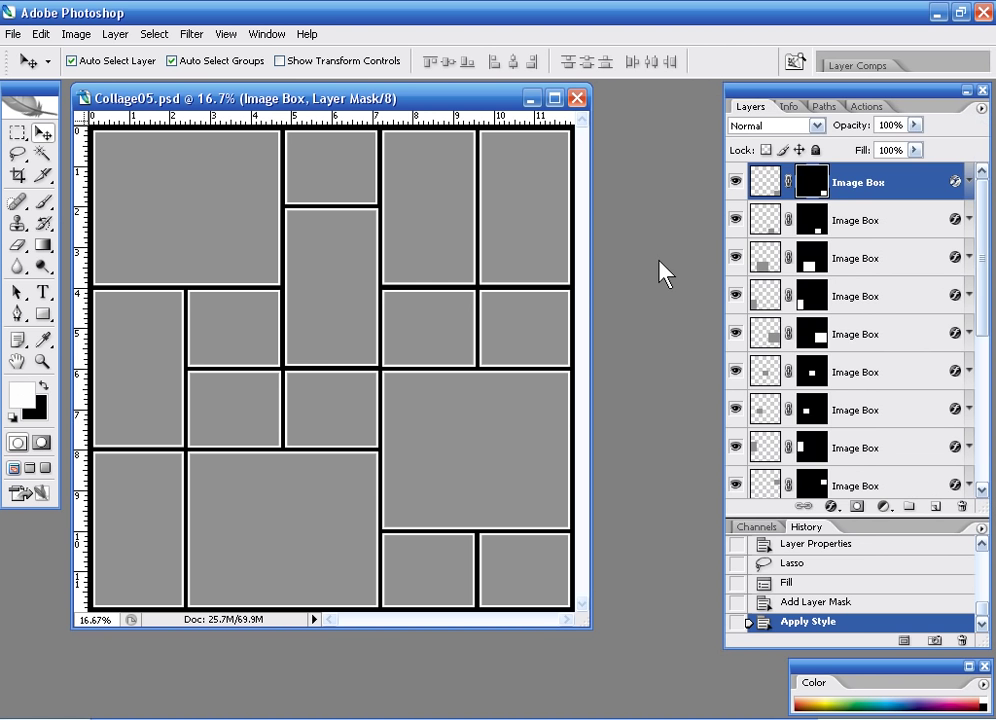
left_click_drag(985, 285, 985, 449)
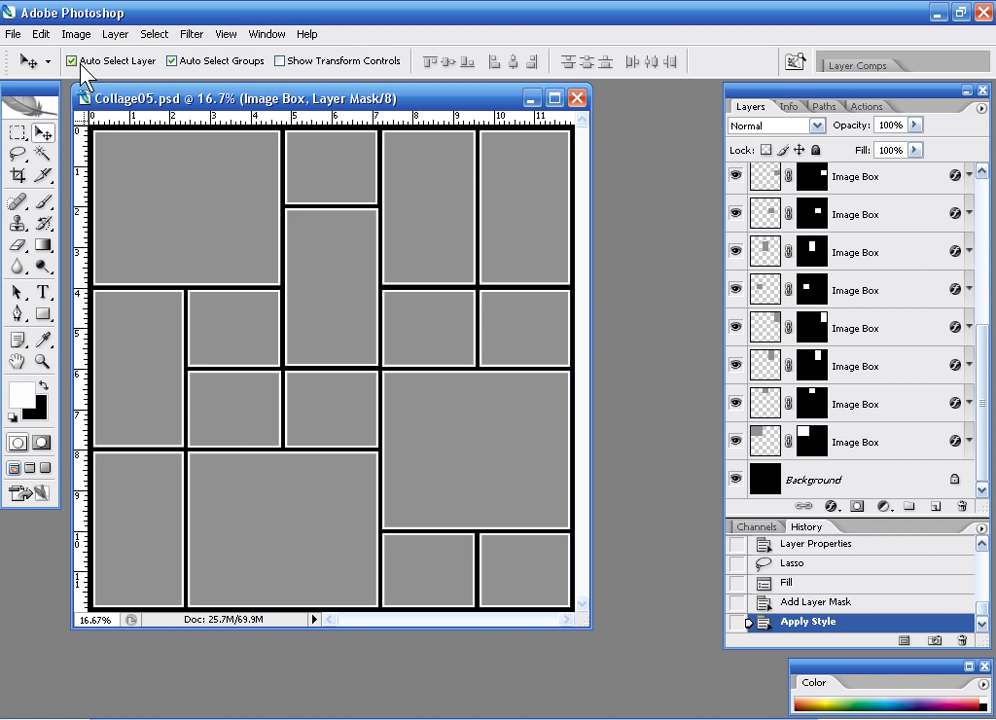
left_click(197, 204)
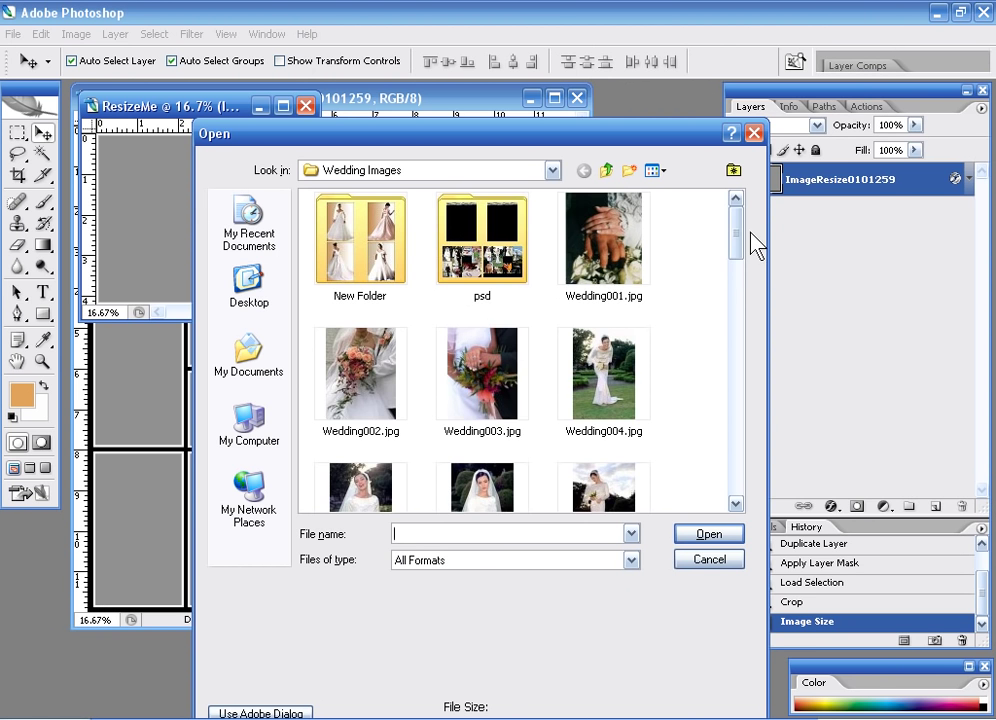
- Insert Wedding002.jpg into the top-left box and Wedding003.jpg into the tall centre box
mouse_move(737, 240)
left_mouse_down()
mouse_move(740, 289)
mouse_move(740, 250)
left_mouse_up()
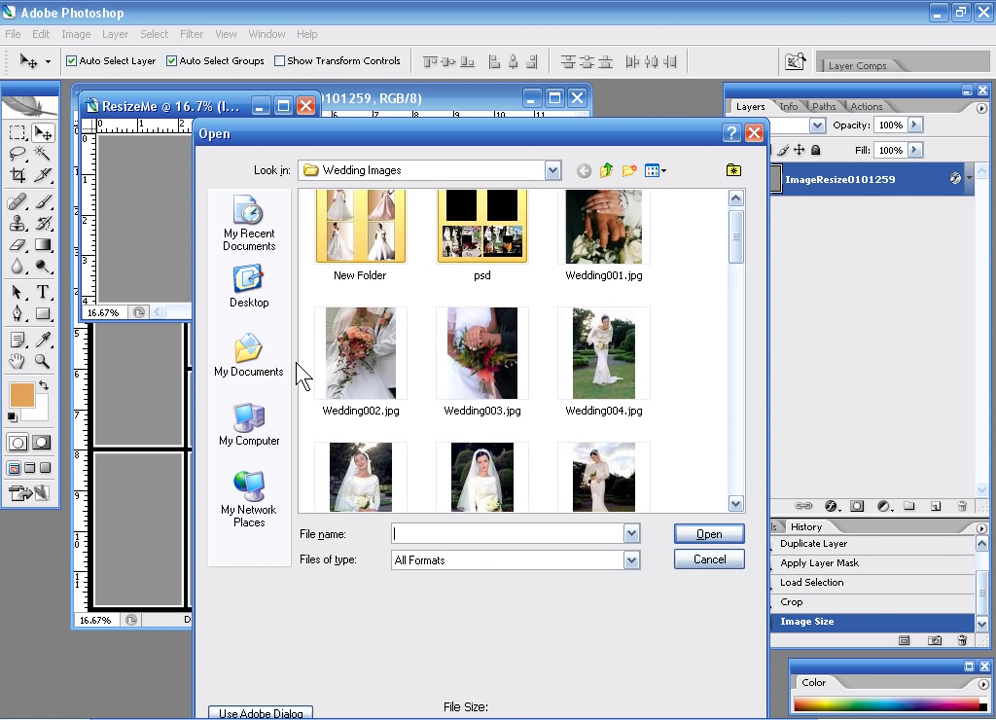
double_click(375, 345)
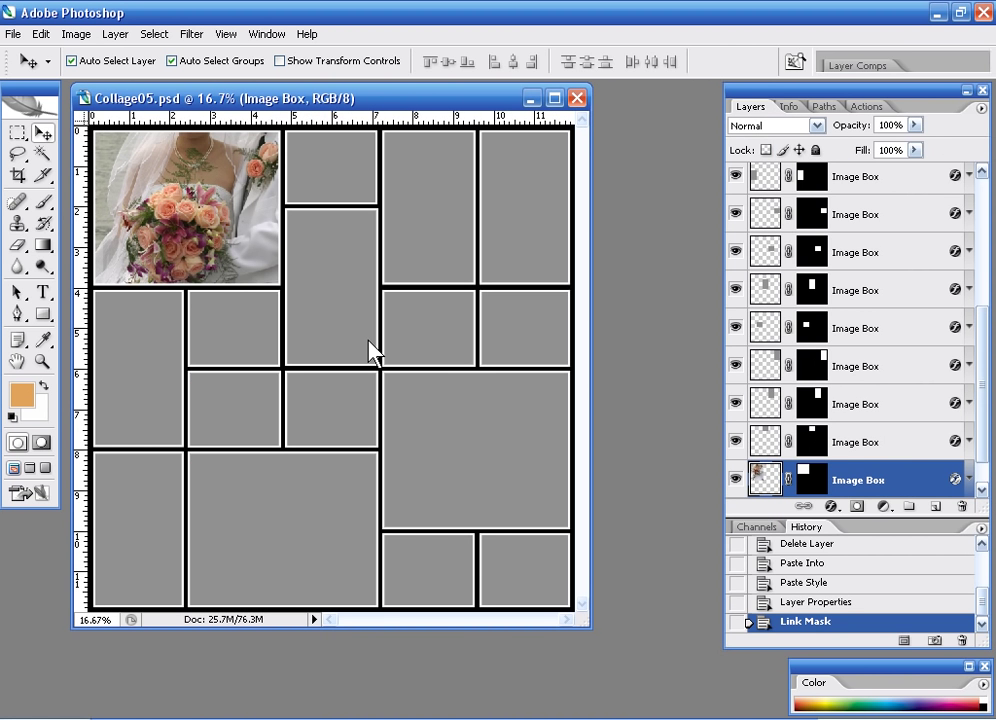
left_click(335, 283)
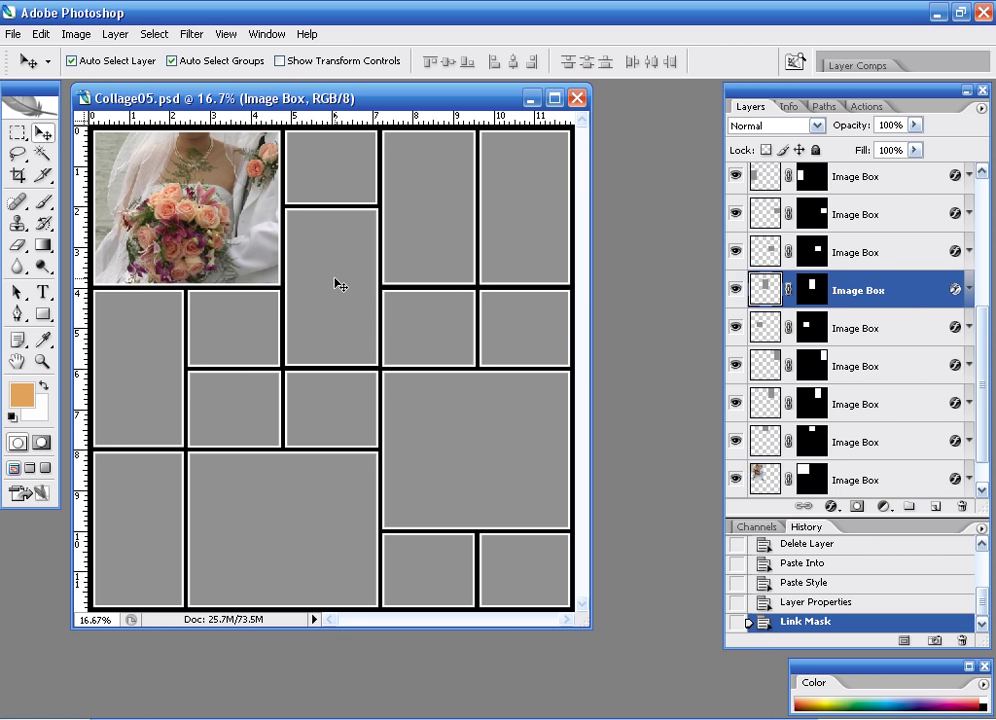
key("F2")
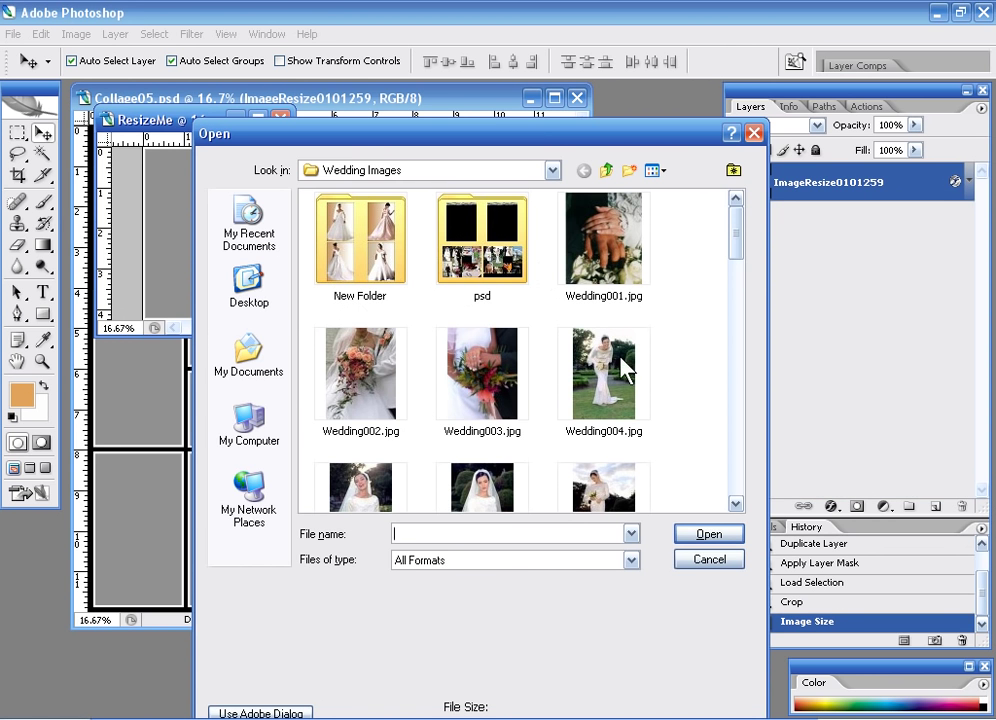
double_click(500, 380)
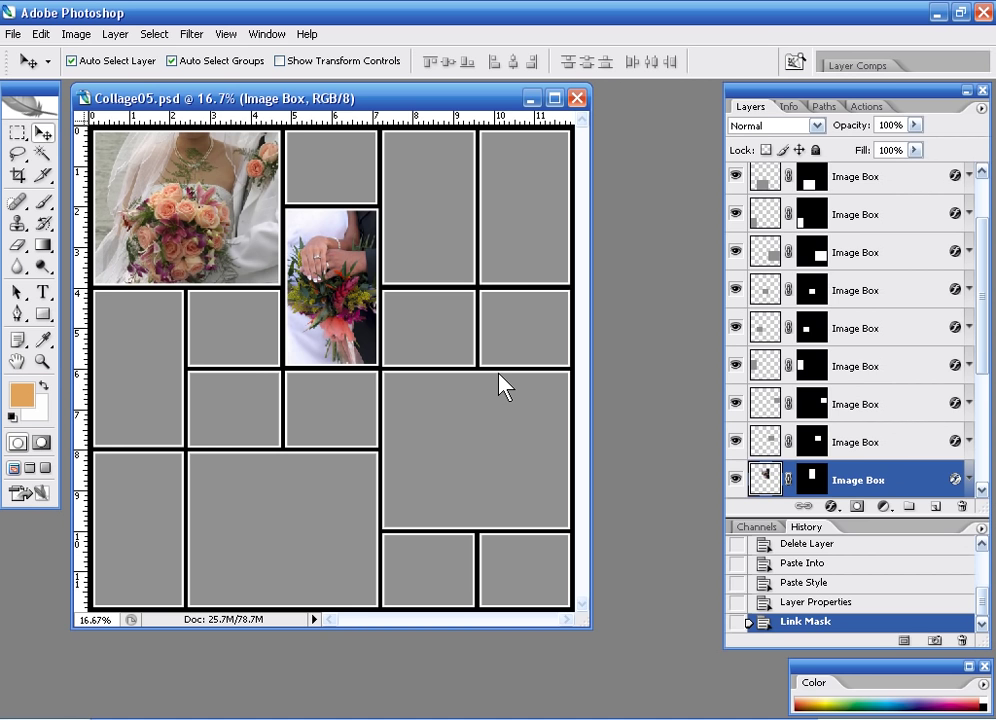
- Insert Wedding009.jpg into the left box and Wedding016.jpg into the wide bottom box
left_click(174, 381)
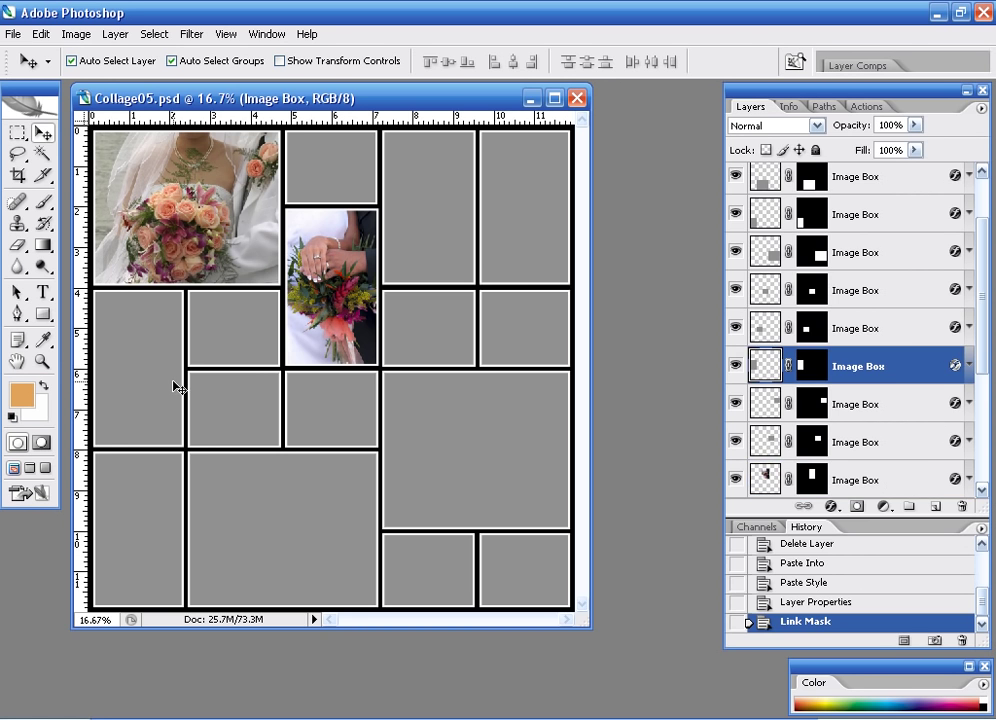
key("F2")
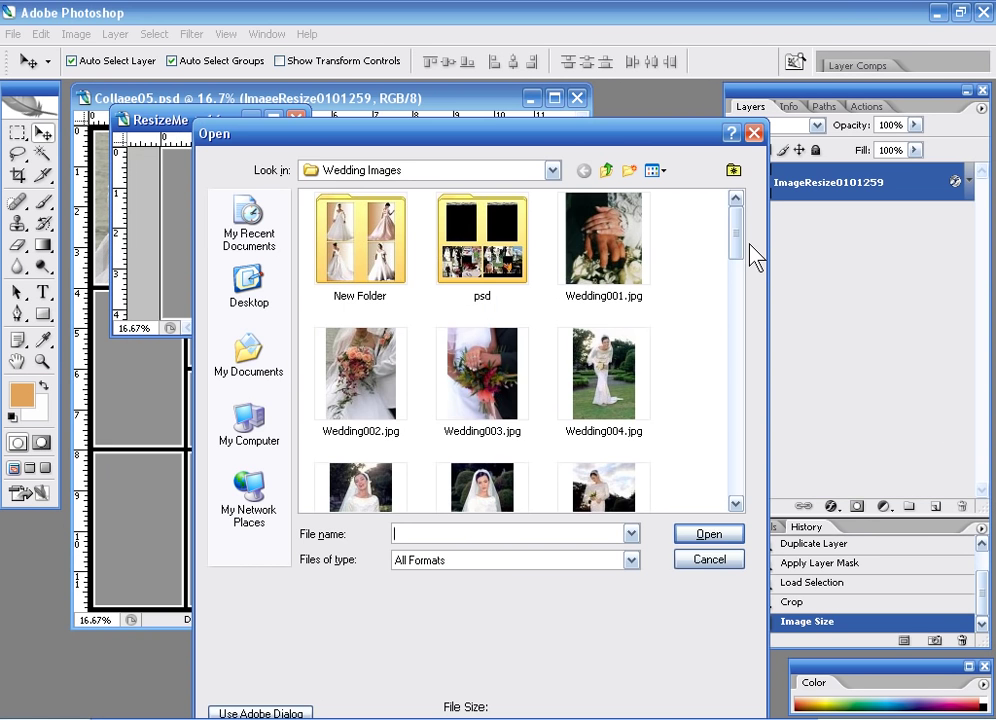
left_click_drag(739, 243, 740, 322)
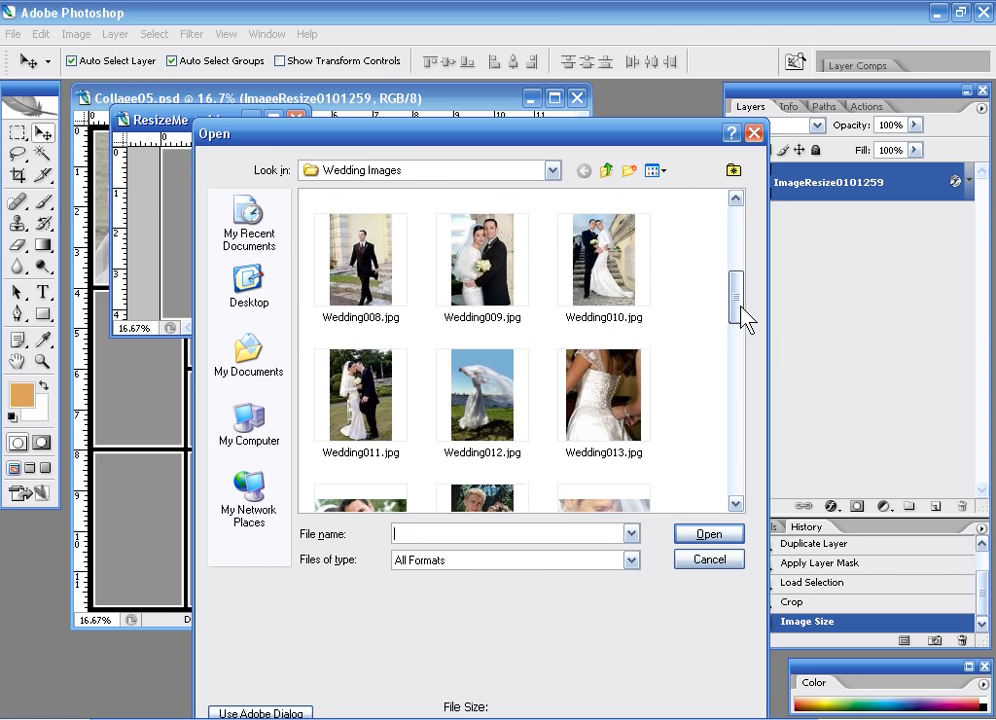
double_click(465, 284)
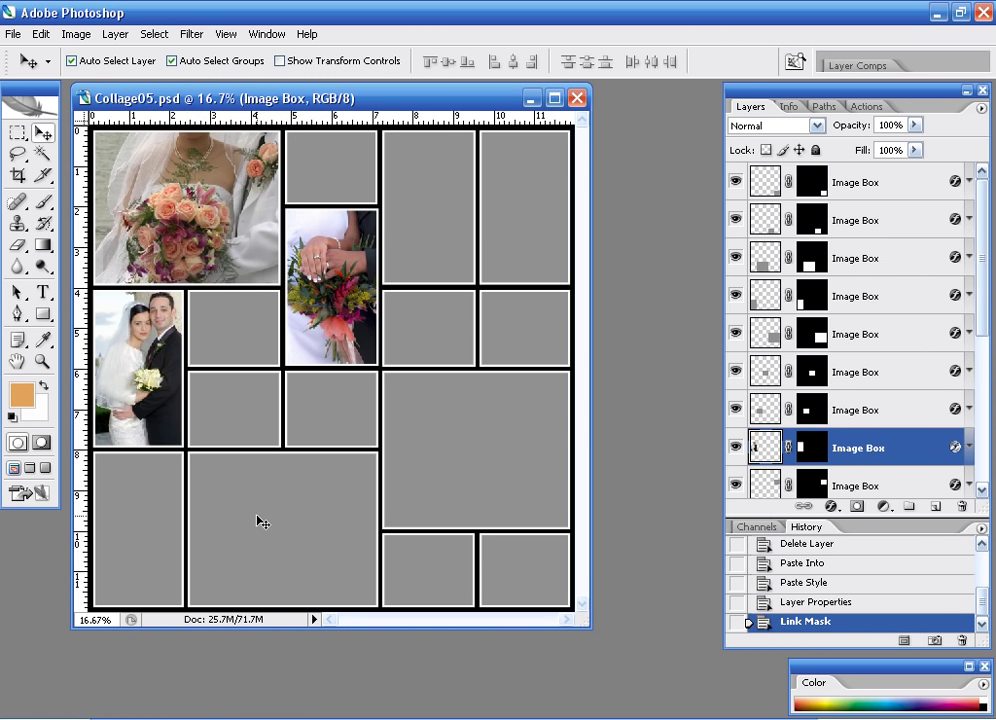
left_click(261, 522)
key("F2")
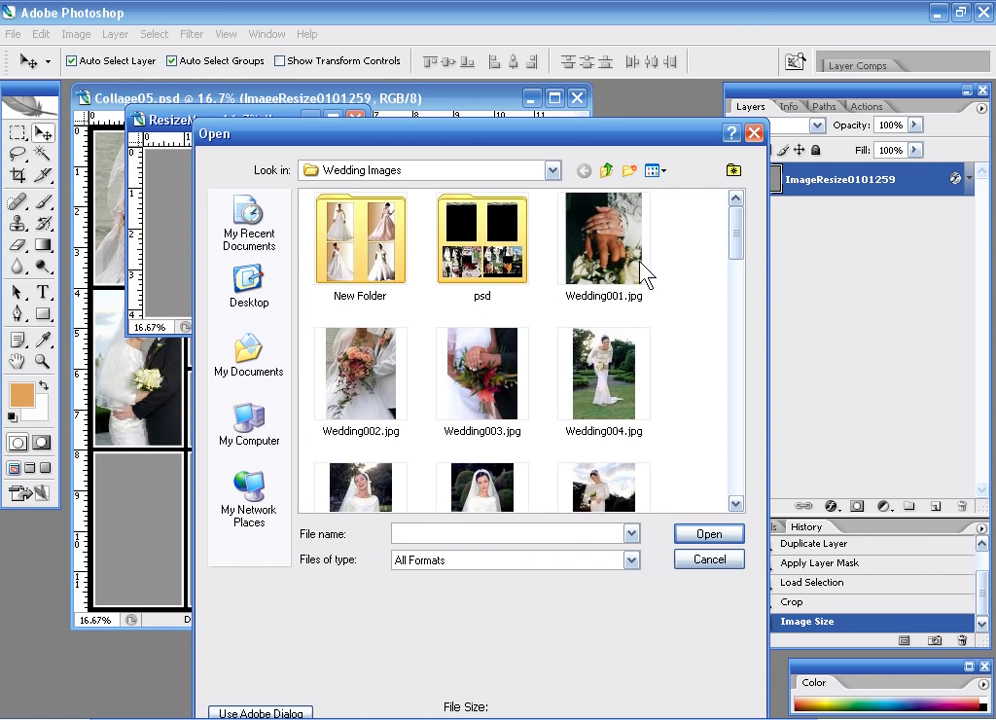
left_click_drag(738, 228, 689, 367)
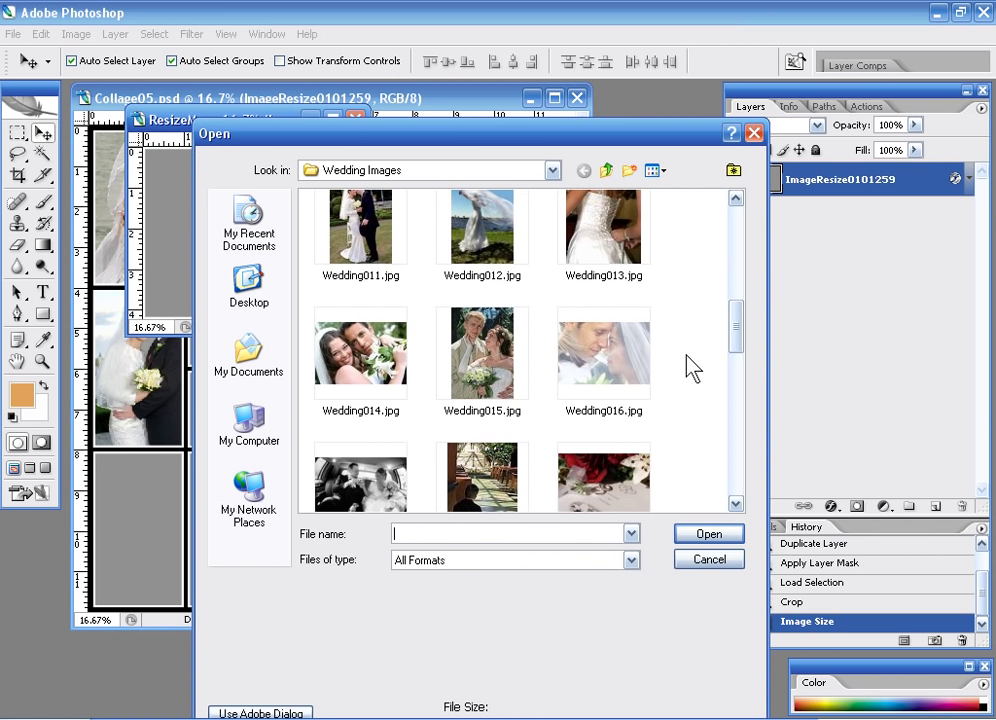
double_click(632, 367)
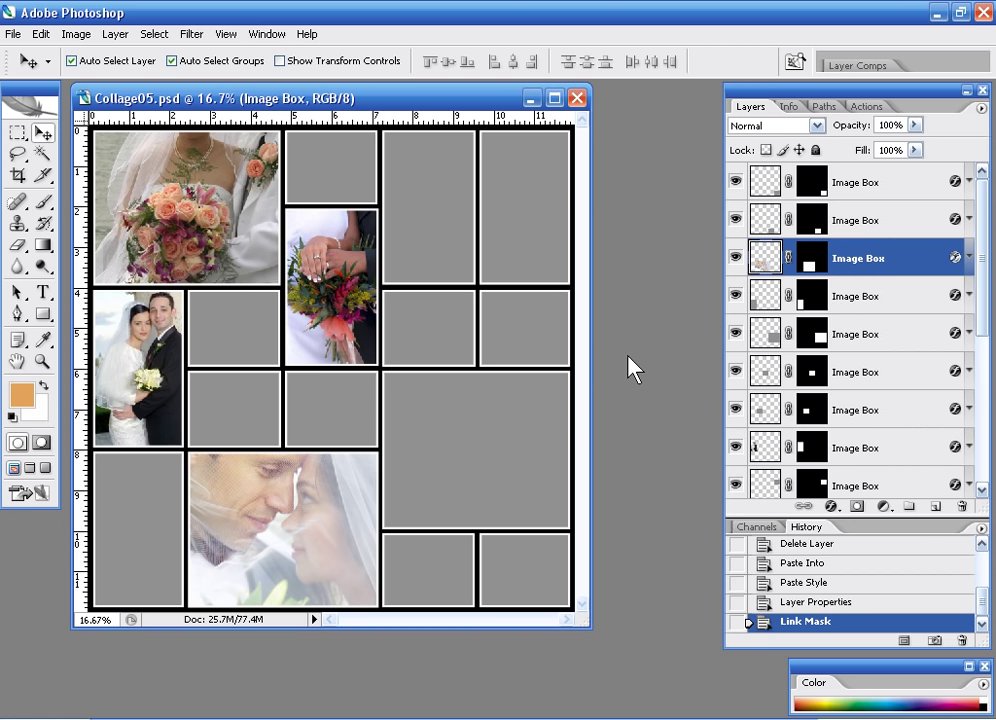
- Insert Wedding014.jpg into the large box on the right
left_click(469, 410)
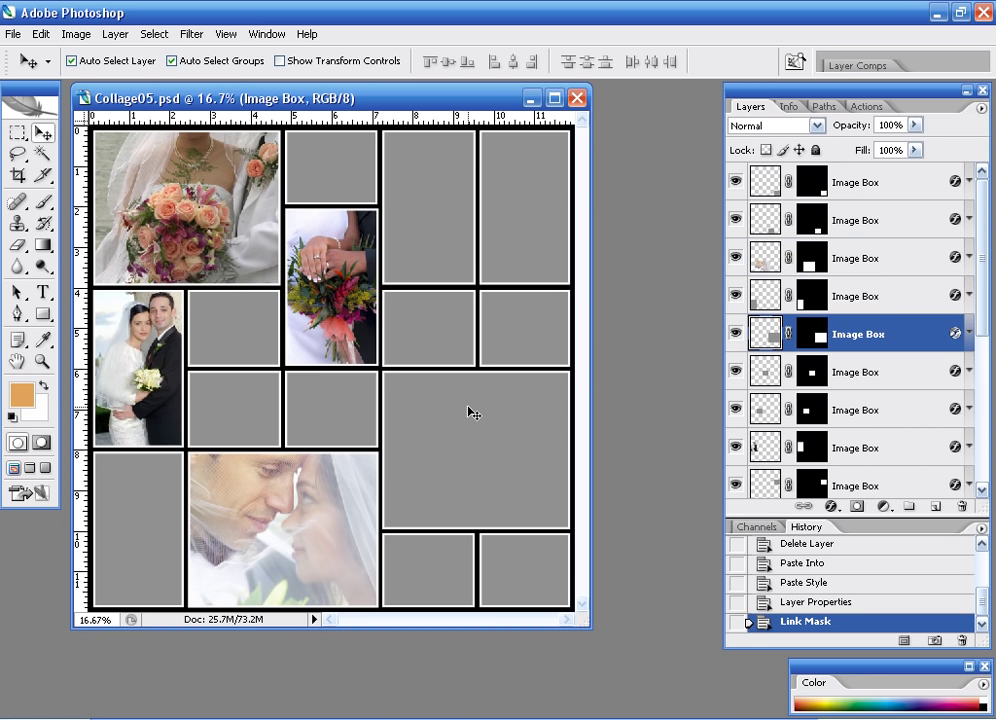
key("F2")
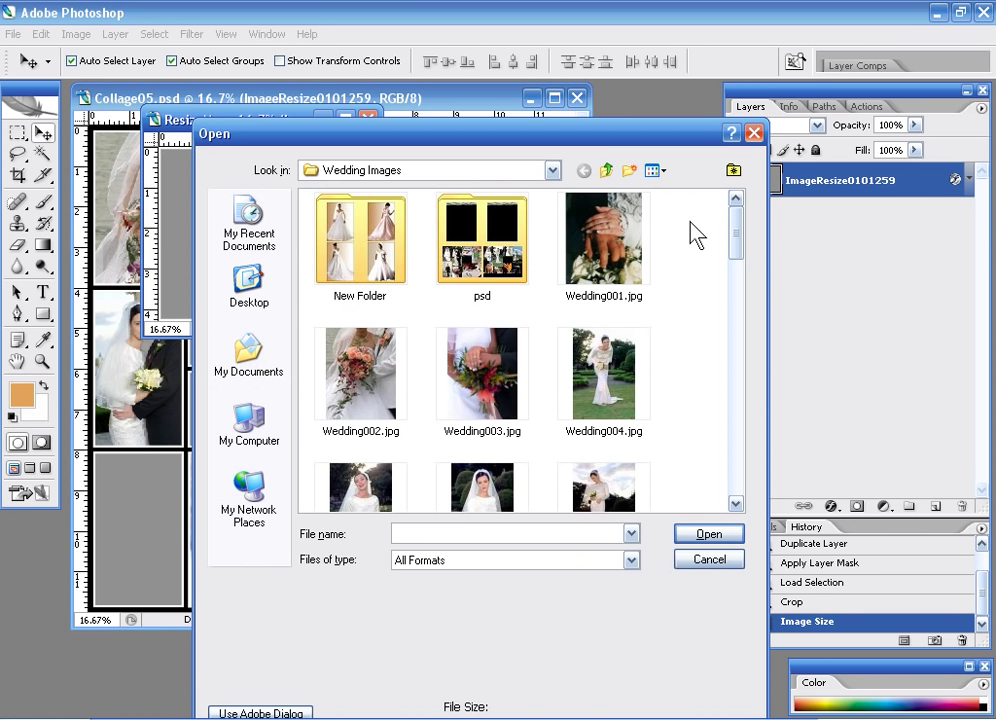
left_click_drag(733, 218, 749, 341)
double_click(383, 213)
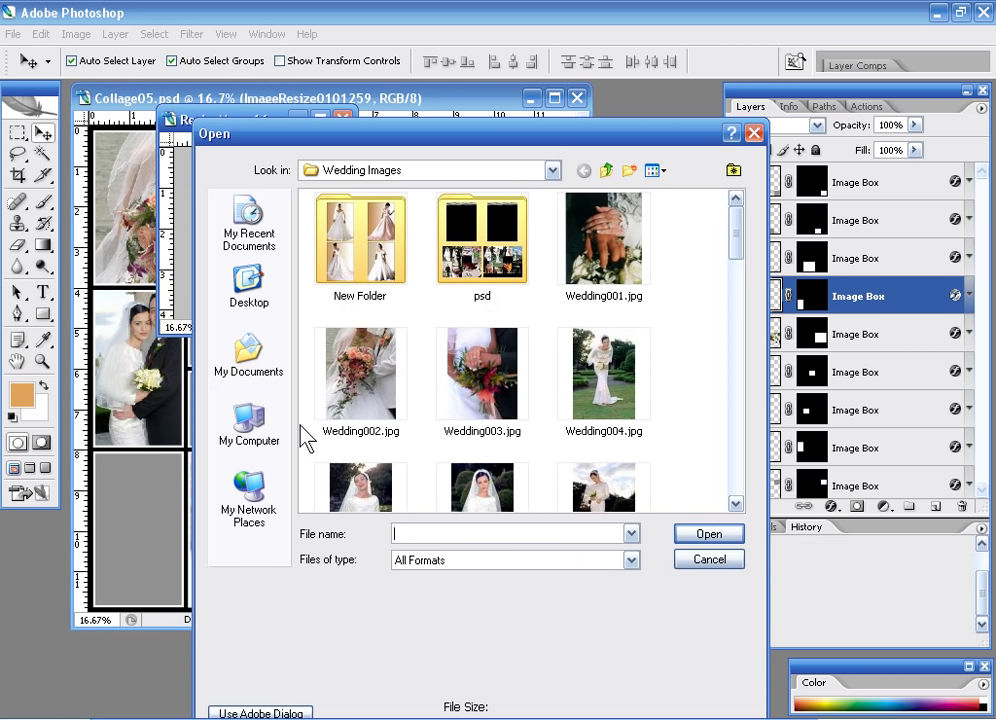
- Place Wedding010.jpg and Wedding004.jpg into the next collage boxes
left_click_drag(736, 238, 749, 309)
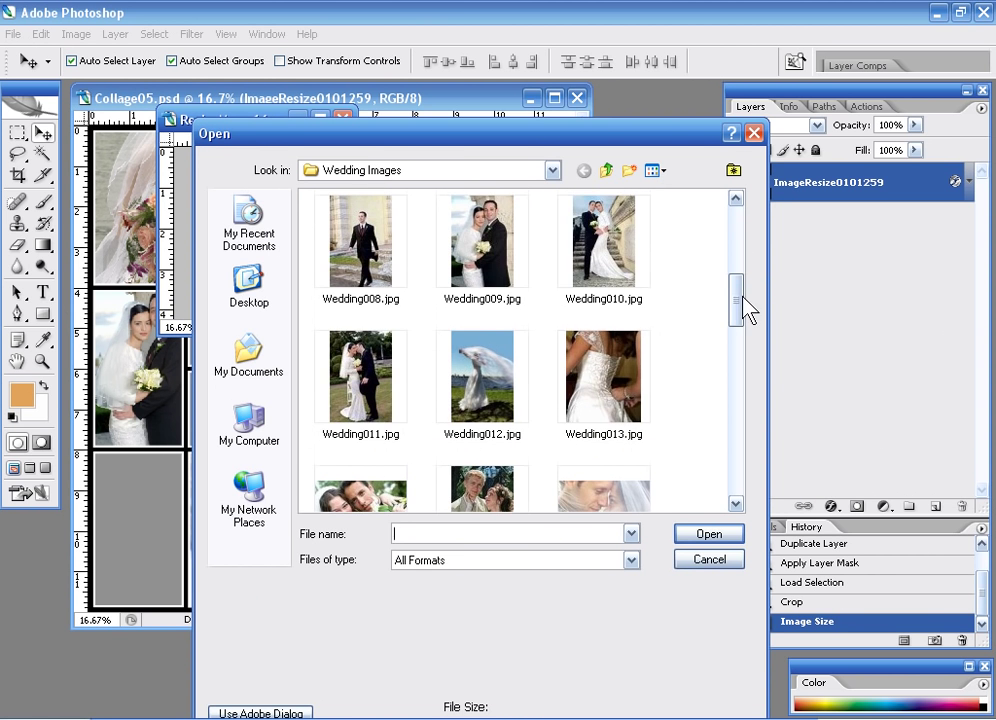
double_click(605, 238)
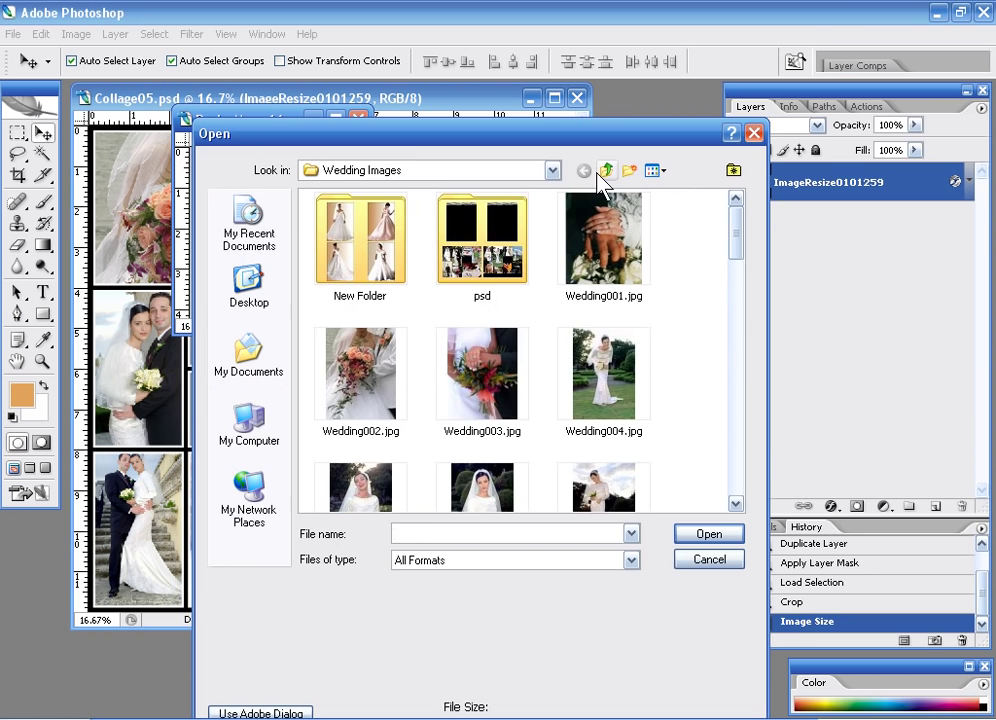
double_click(597, 352)
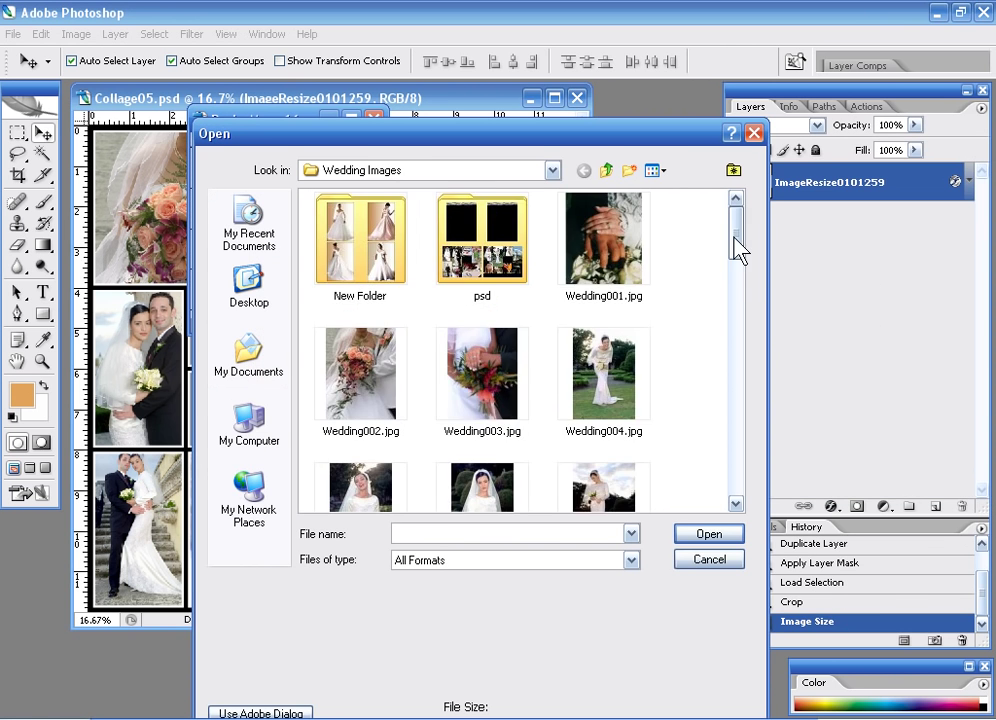
- Place Wedding010.jpg and one more wedding photo into the remaining boxes
left_click_drag(734, 249, 742, 297)
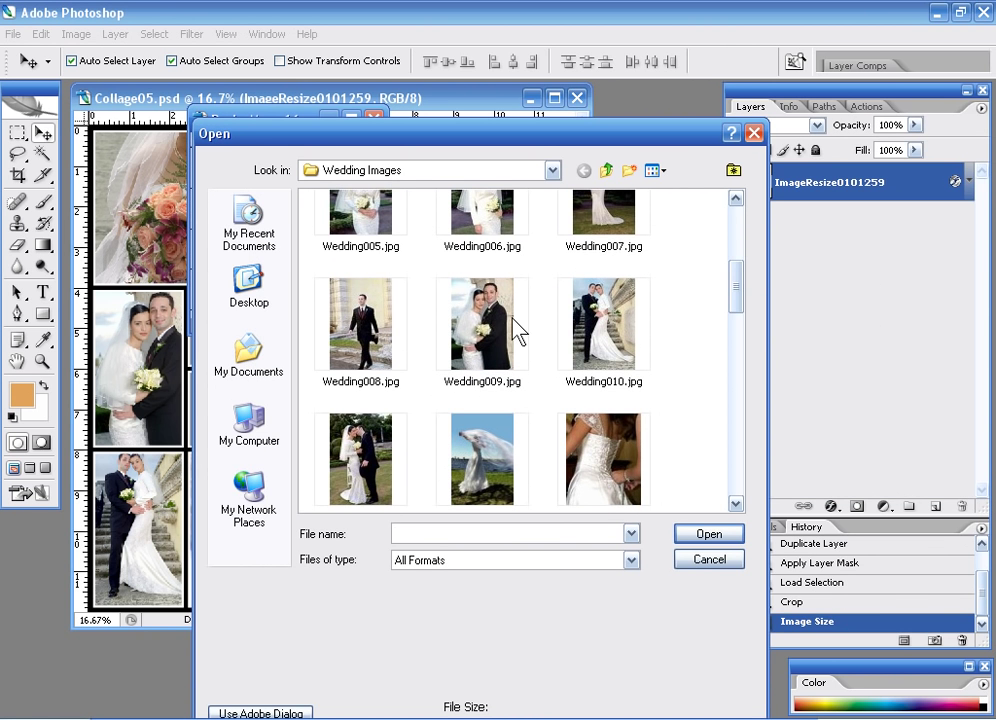
left_click(466, 313)
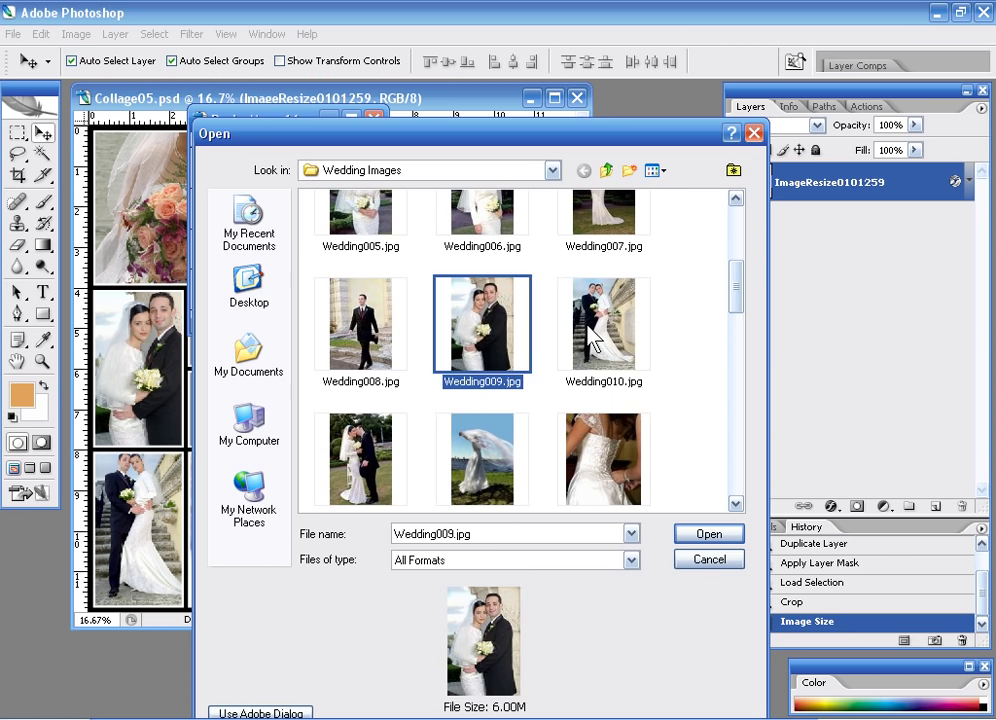
key("Right")
key("Return")
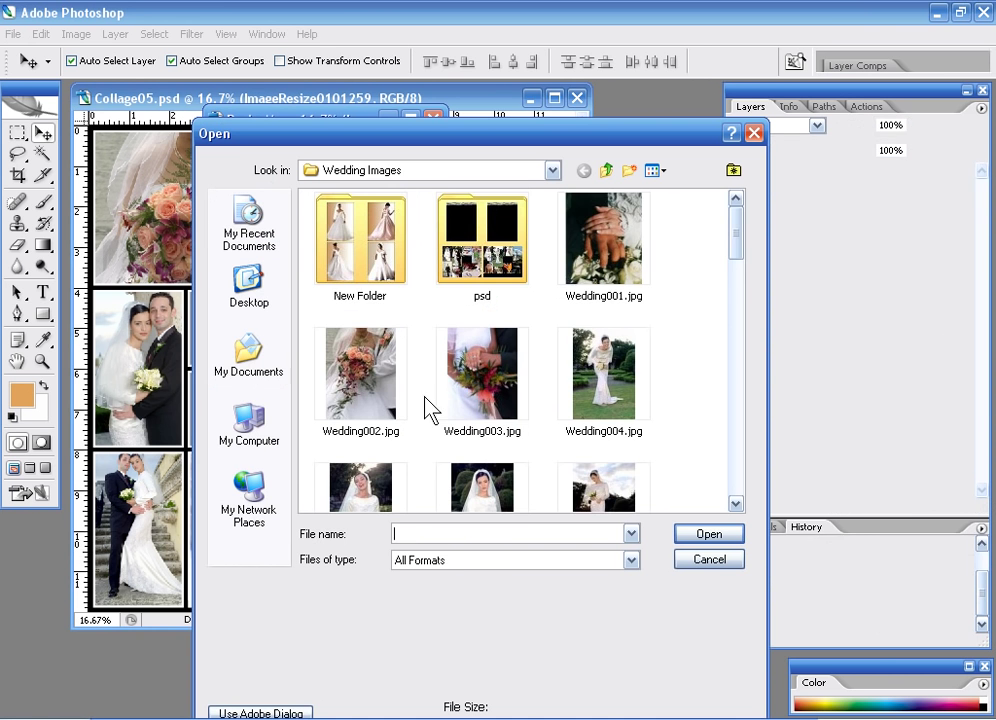
left_click_drag(734, 228, 738, 435)
double_click(456, 386)
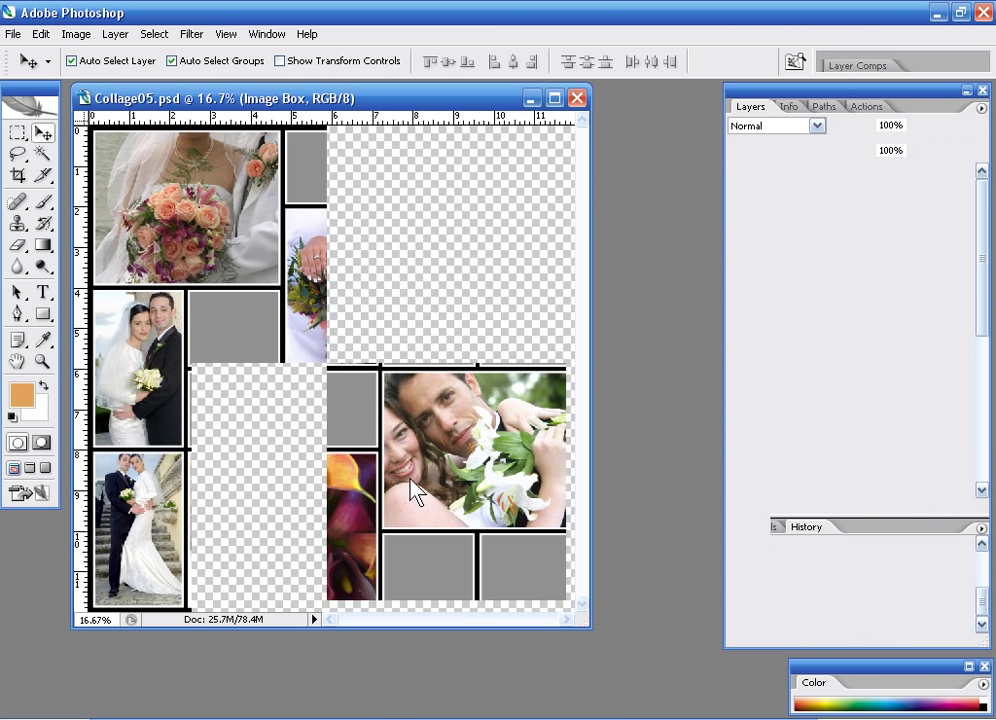
- Sample maroon from the calla lily photo and fill the top-middle box with it
left_click(43, 340)
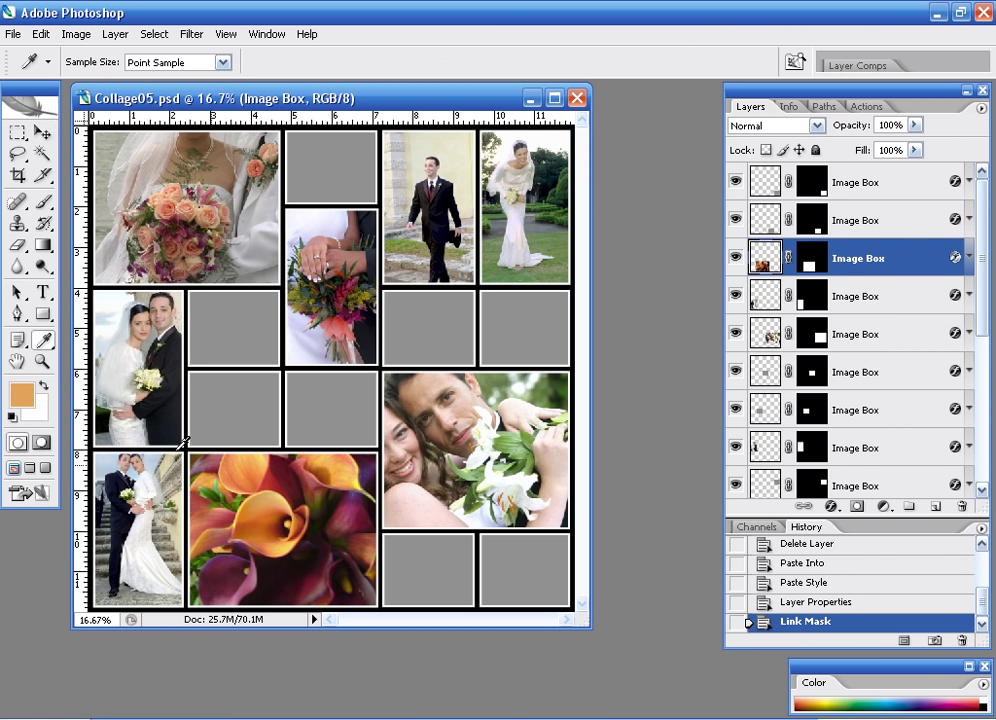
left_click(283, 478)
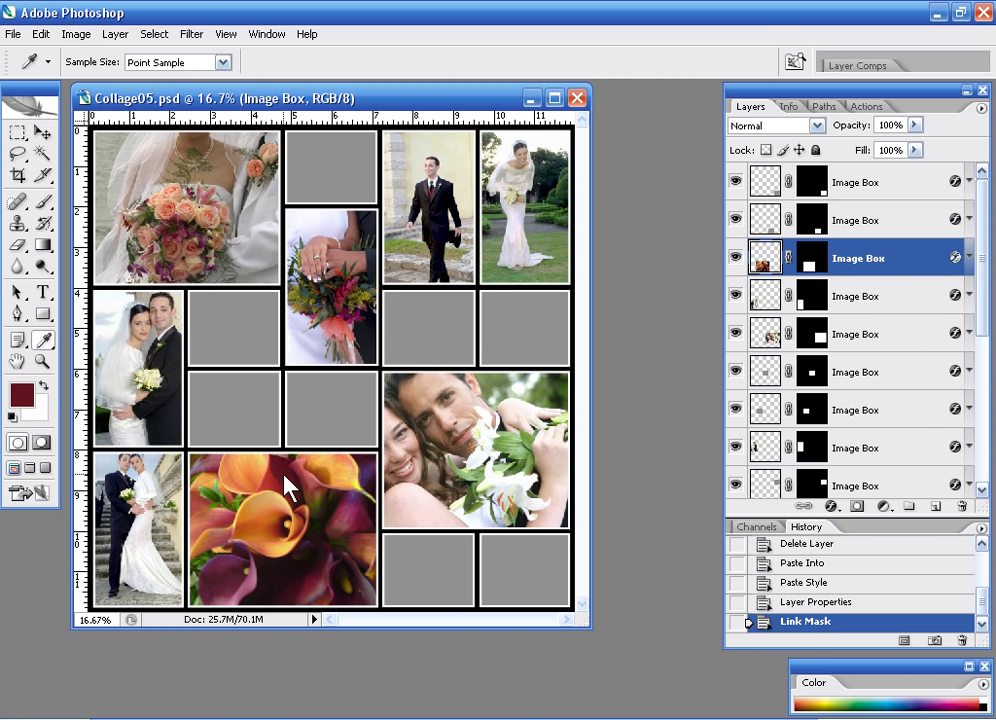
key("v")
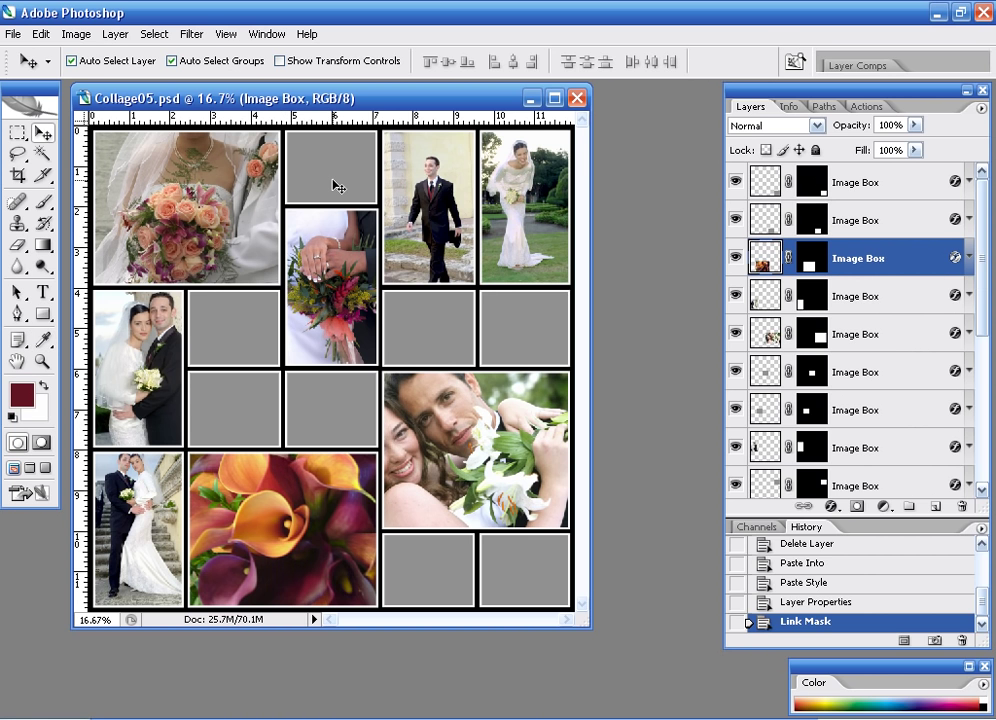
left_click(336, 186)
key("alt+BackSpace")
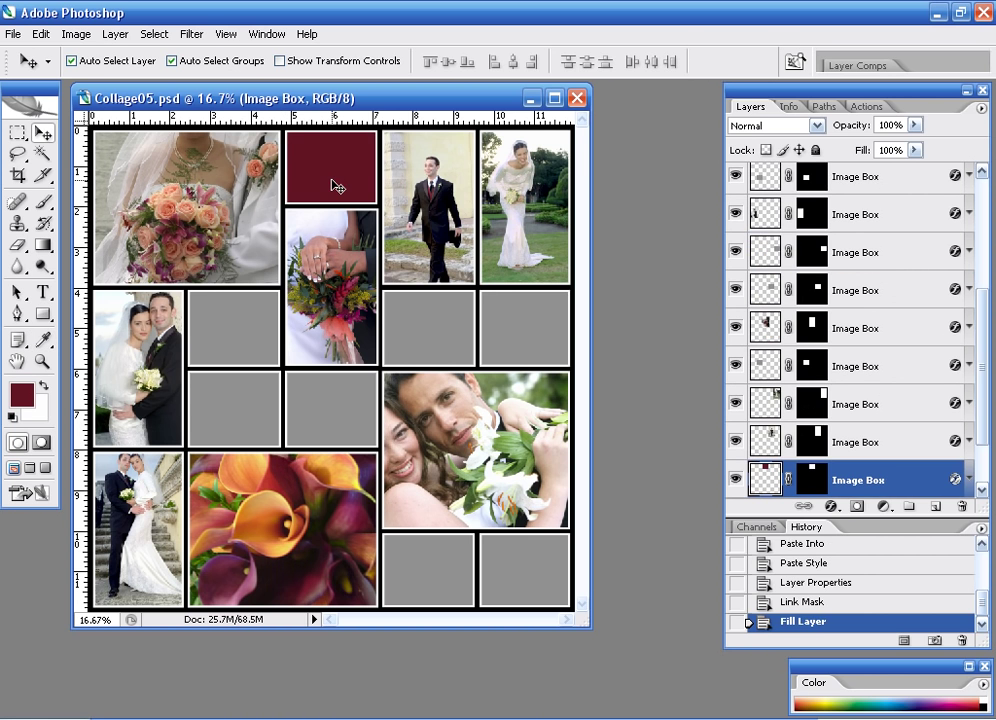
- Fill the left-centre, middle-row and bottom-right grey boxes with maroon
left_click(349, 427)
left_click(253, 405)
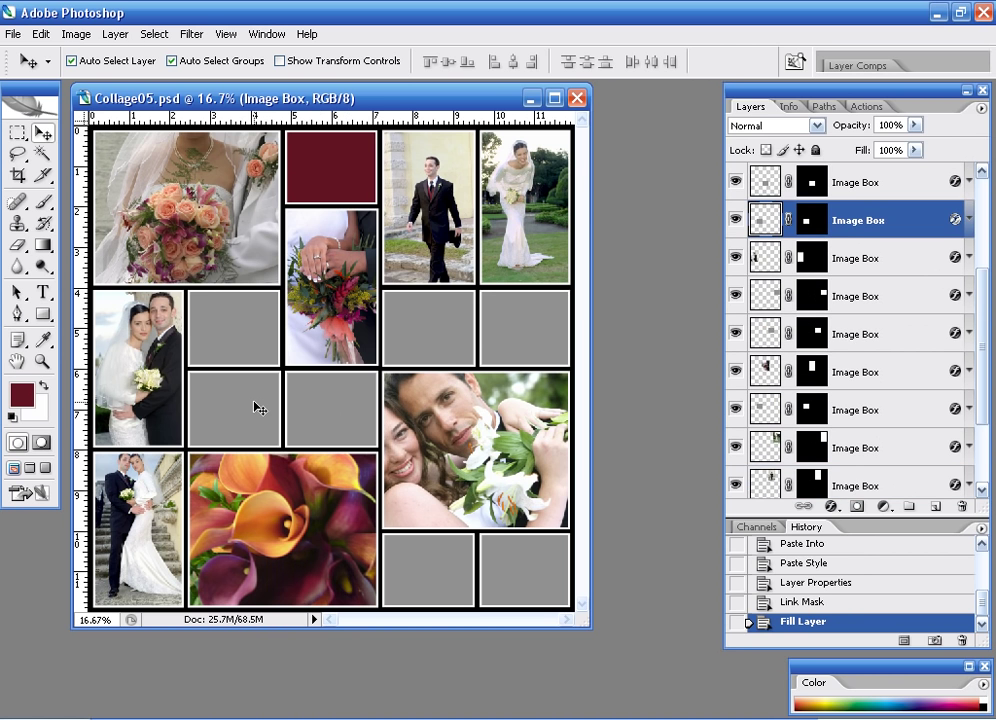
key("alt+BackSpace")
left_click(467, 318)
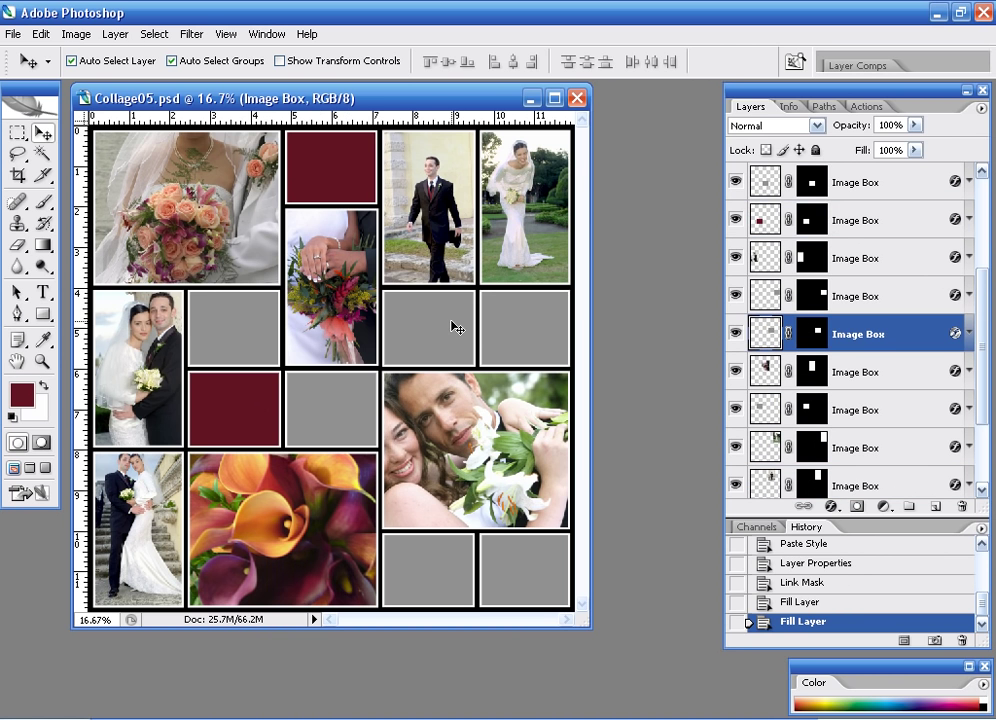
key("alt+BackSpace")
left_click(521, 545)
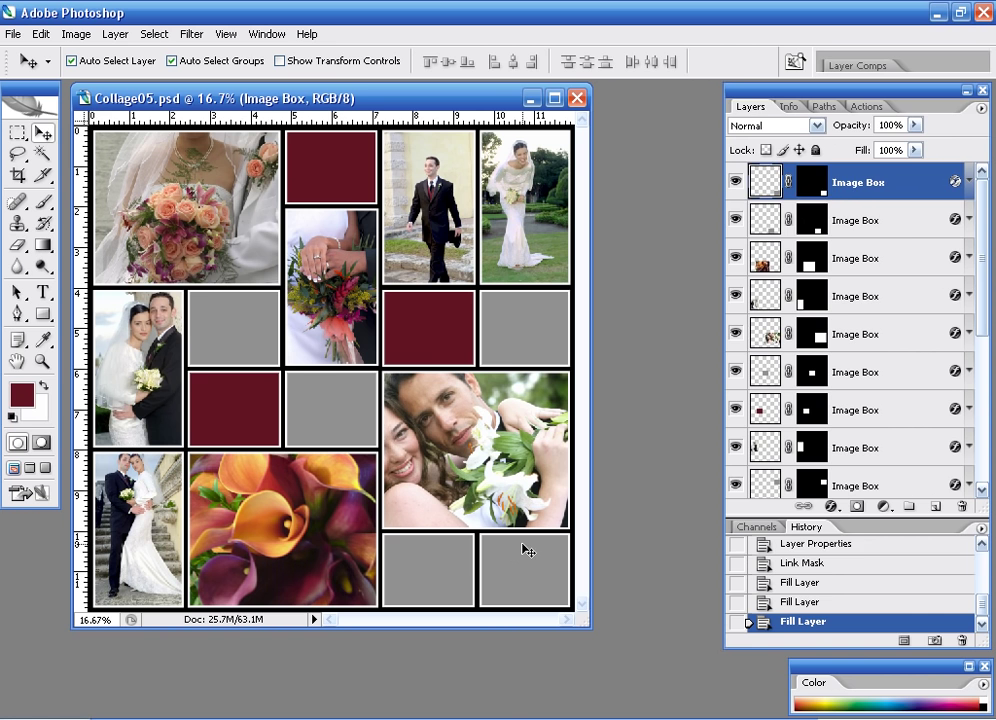
key("alt+BackSpace")
left_click(453, 570)
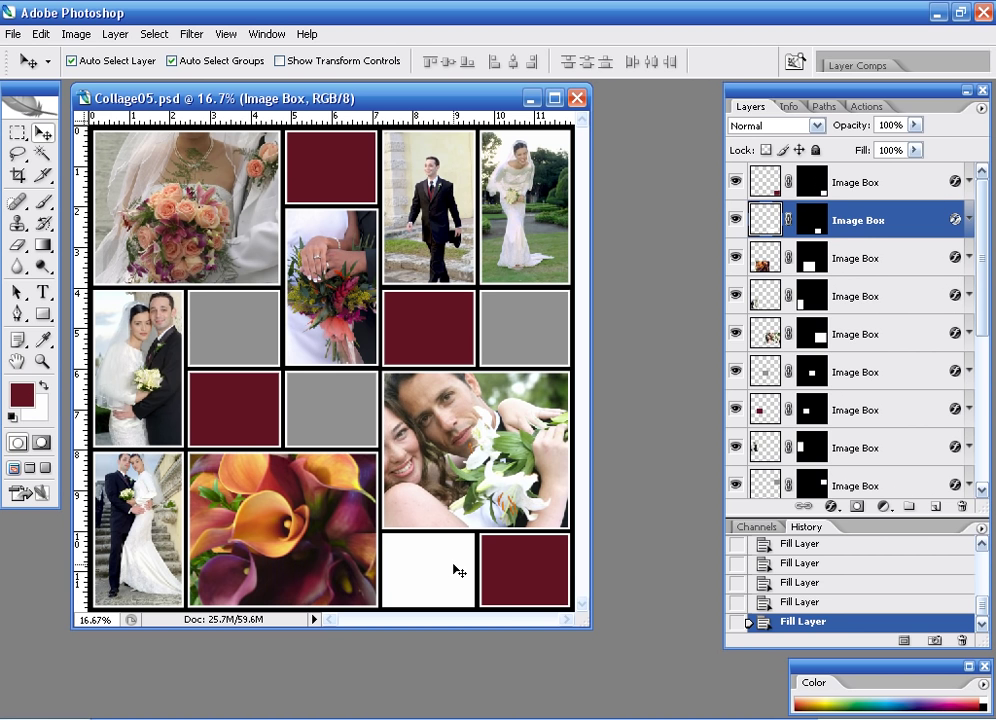
- Fill the second-row right, centre and portrait-side grey boxes with white
left_click(521, 352)
key("ctrl+BackSpace")
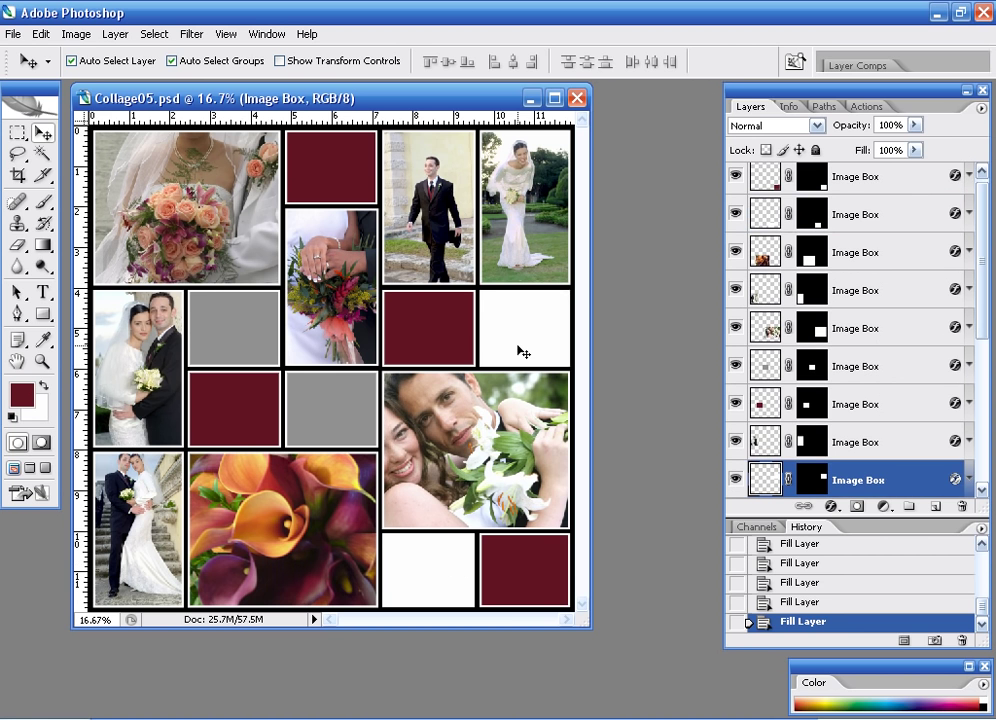
left_click(352, 408)
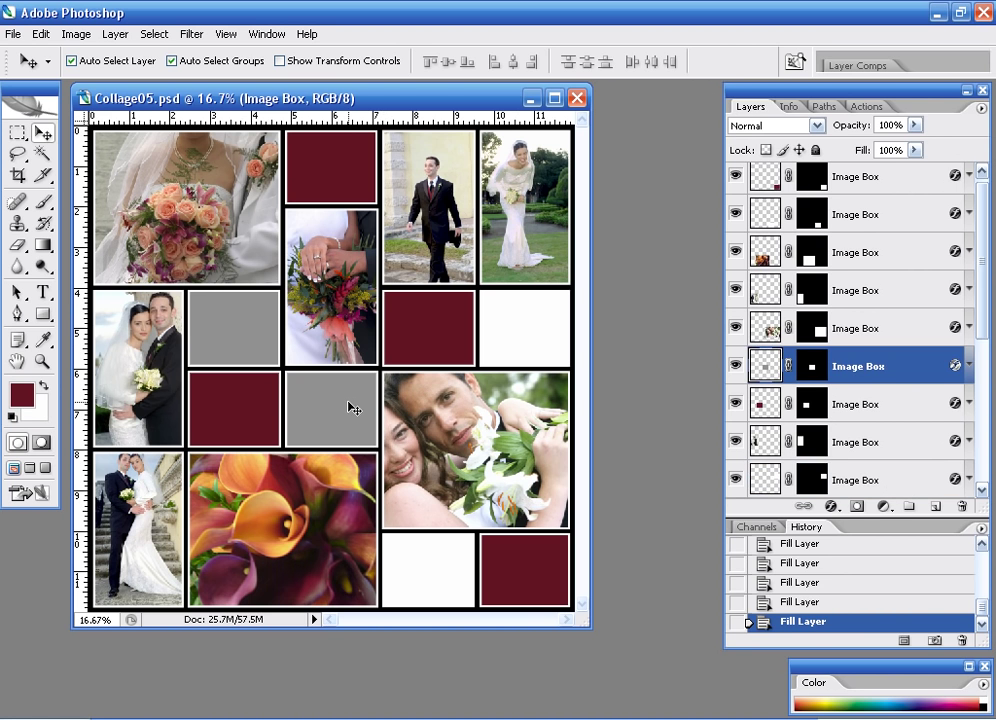
key("ctrl+BackSpace")
left_click(210, 311)
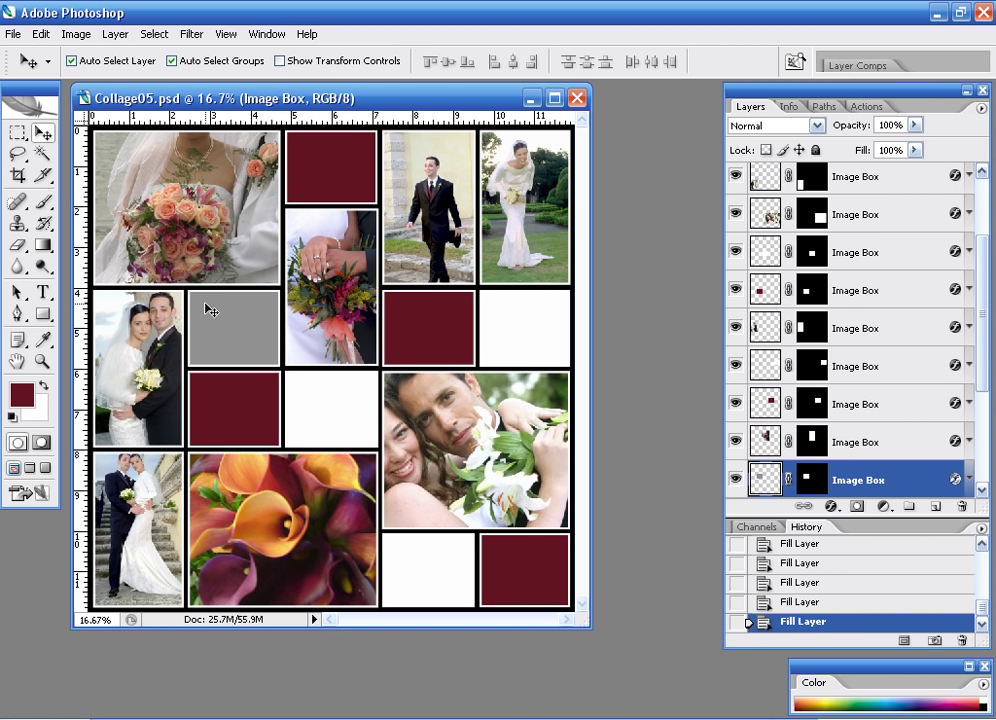
key("ctrl+BackSpace")
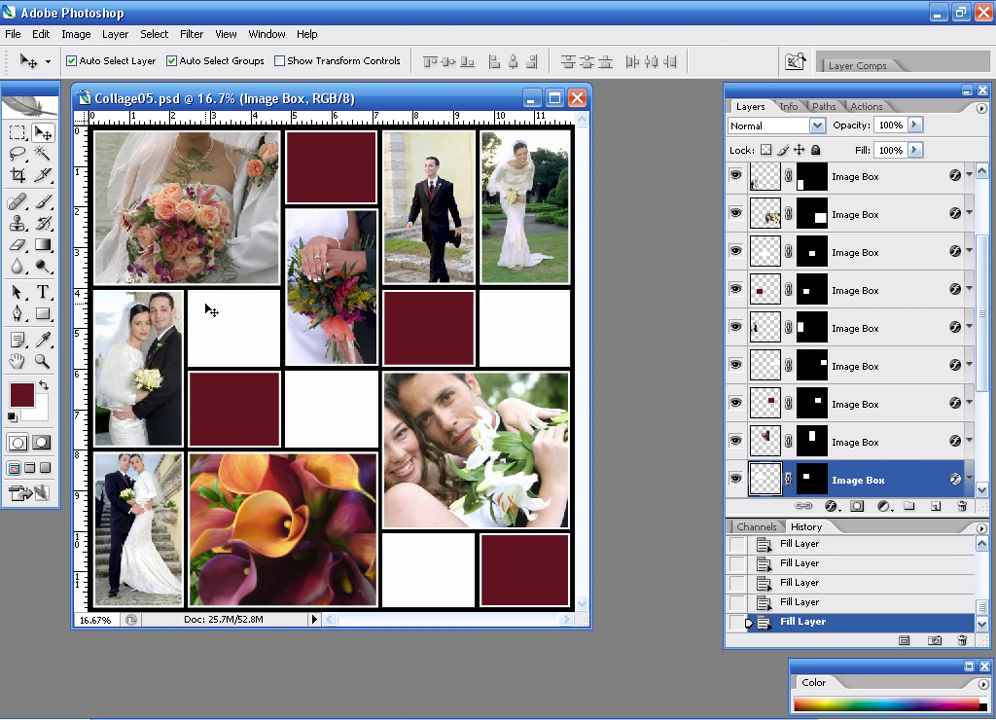
- Close Collage05.psd without saving and expand the Square Collage Templates - Vol. 1 actions
left_click(577, 98)
left_click(514, 281)
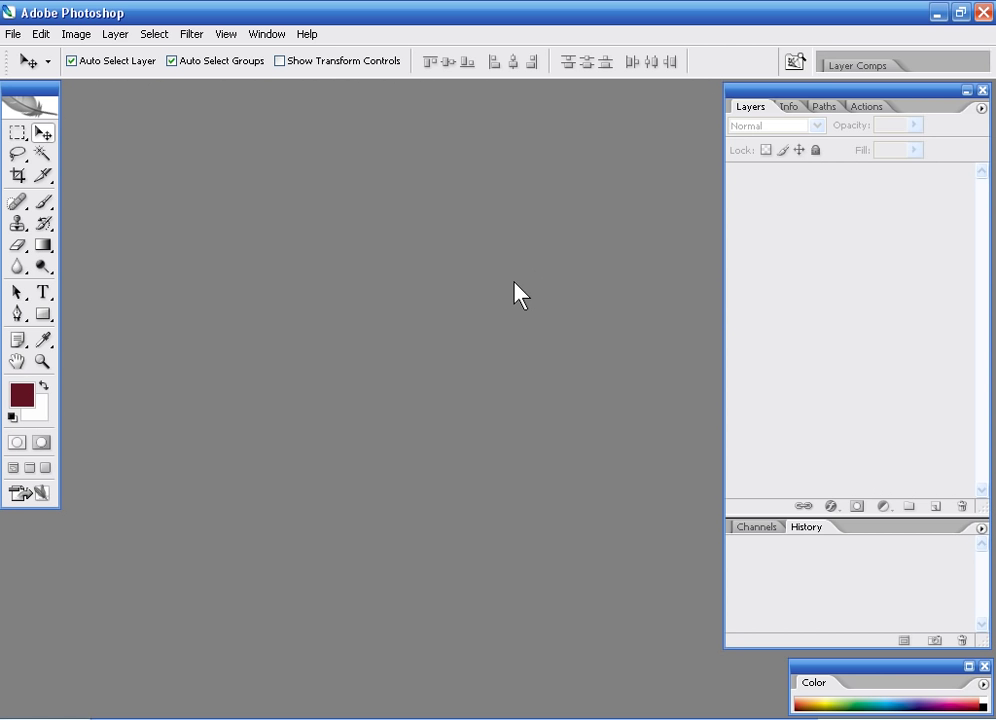
left_click(864, 107)
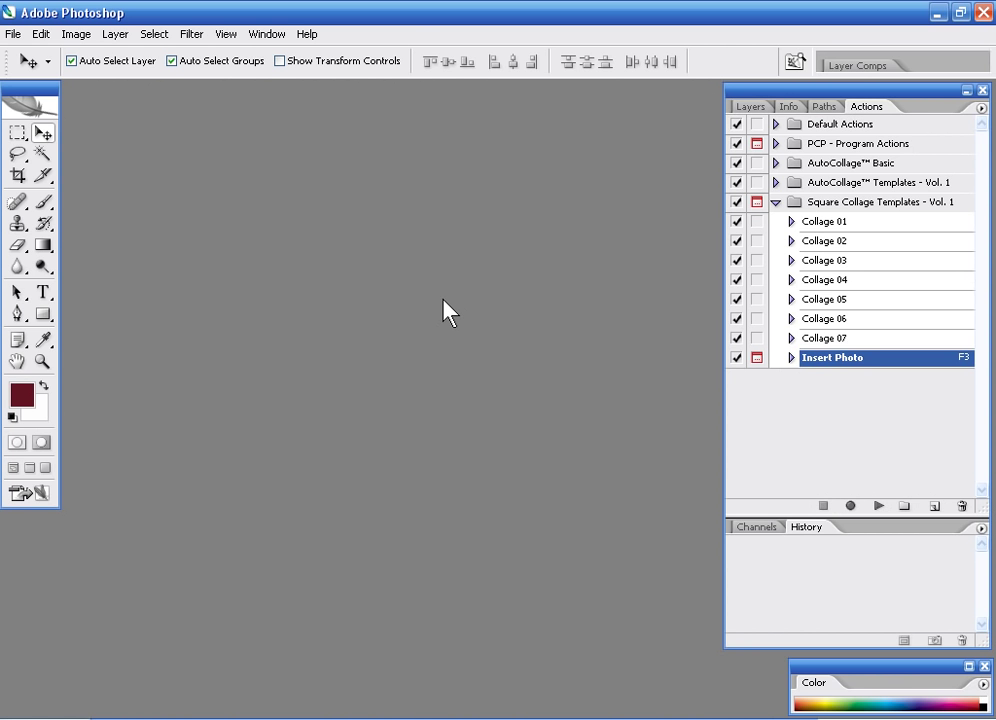
left_click(786, 206)
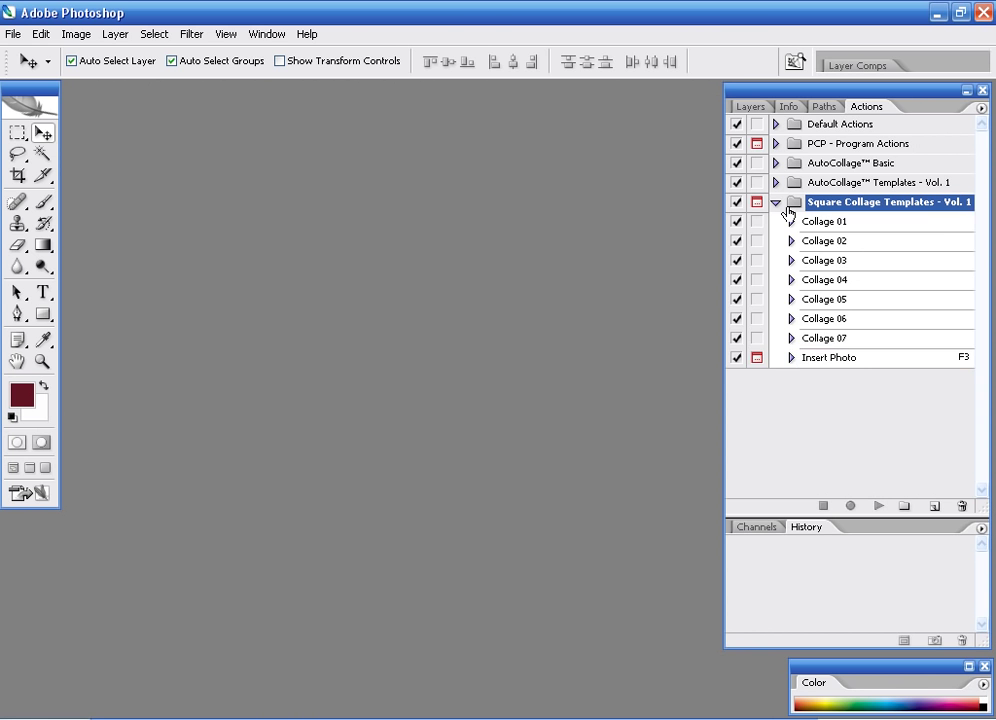
left_click(776, 204)
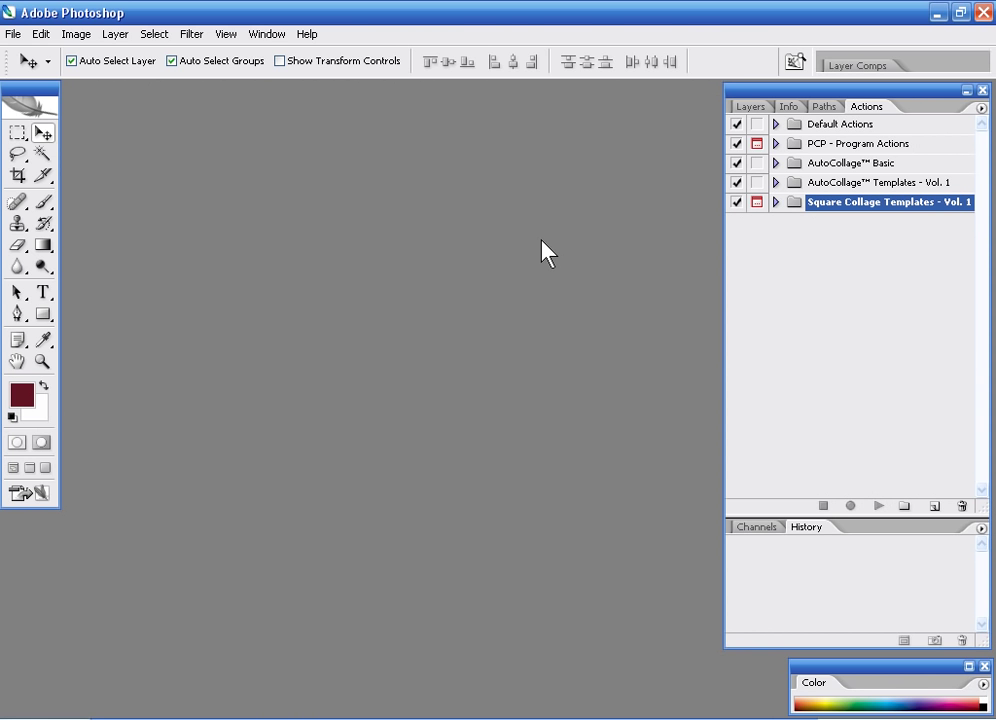
left_click(777, 203)
- Create a new 11 × 14 inch document
left_click(13, 34)
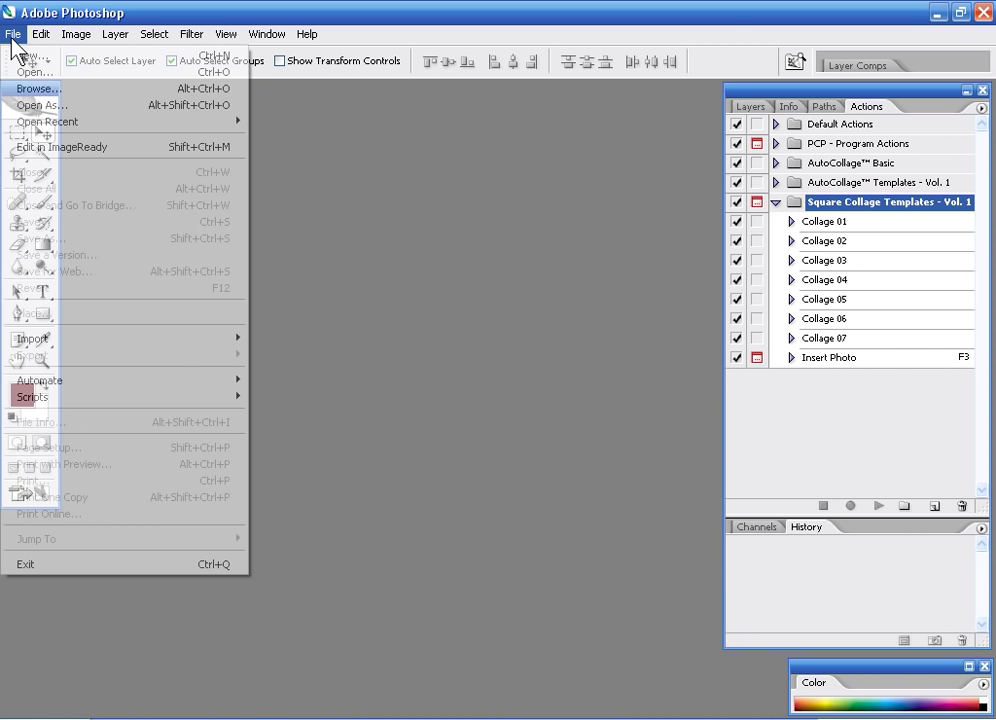
left_click(69, 60)
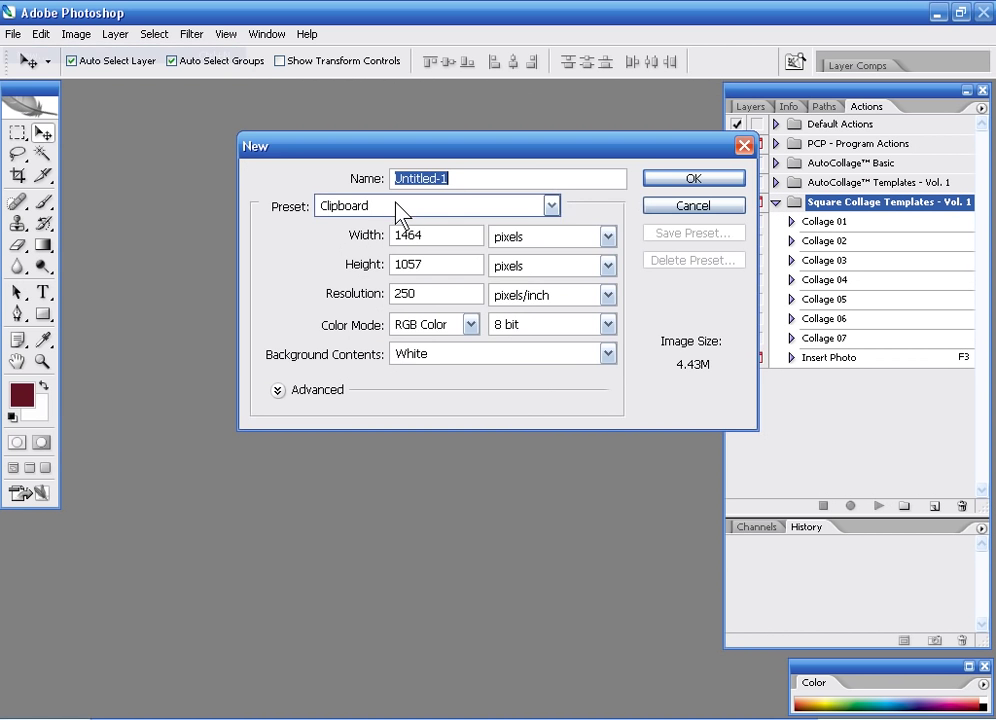
left_click(525, 237)
left_click(531, 272)
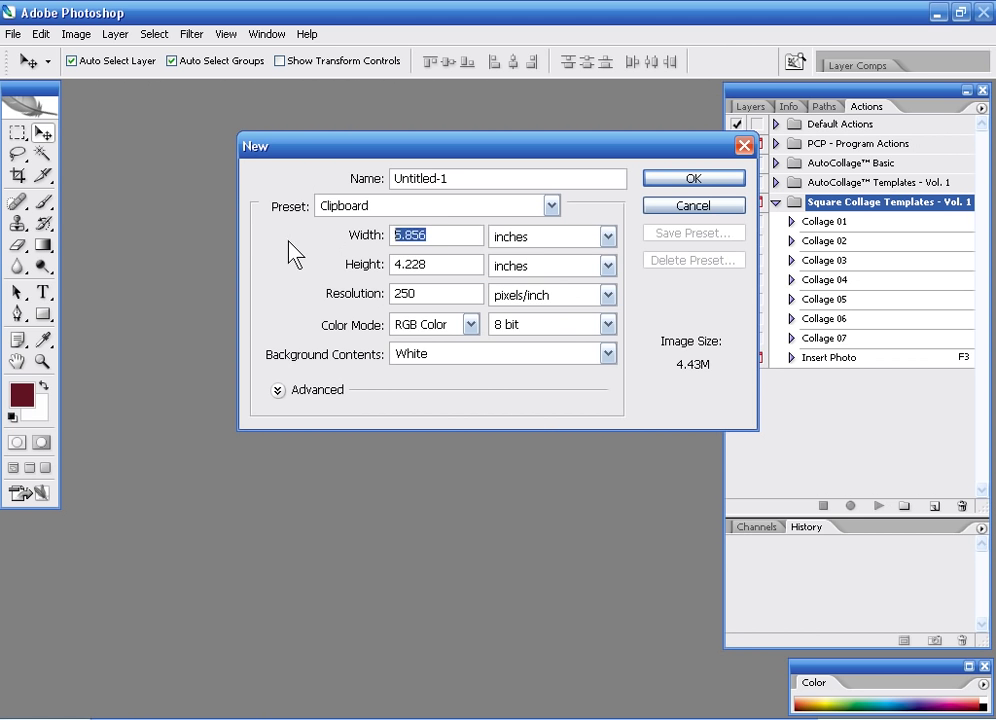
type("11")
key("Tab")
type("14")
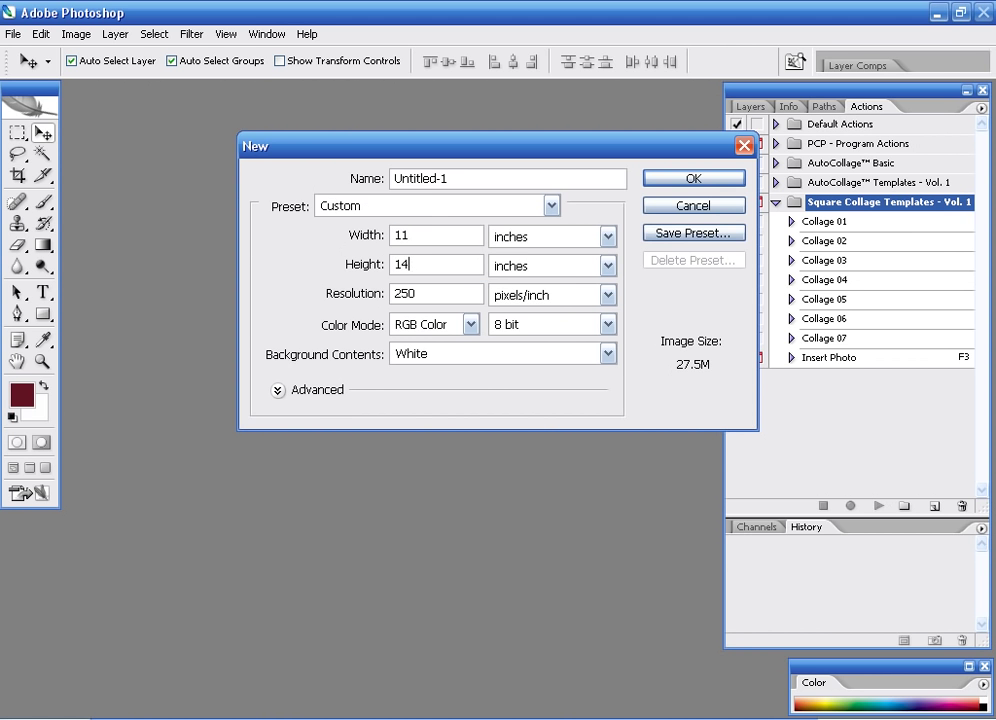
left_click(661, 186)
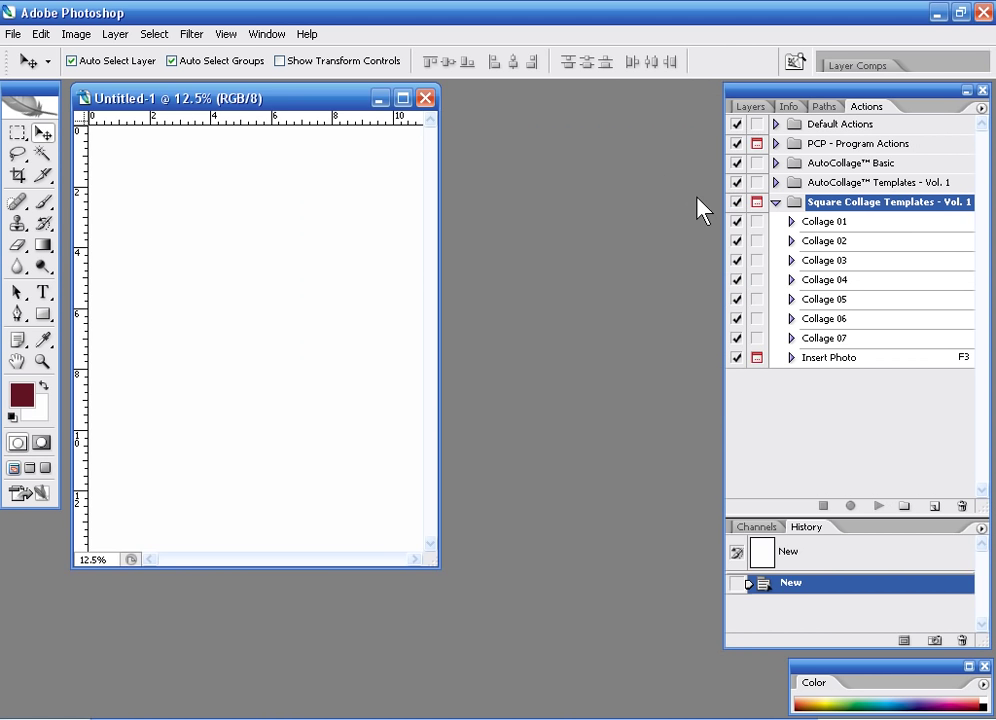
- Play Collage 05 on it and fill the Background layer with black
left_click(817, 297)
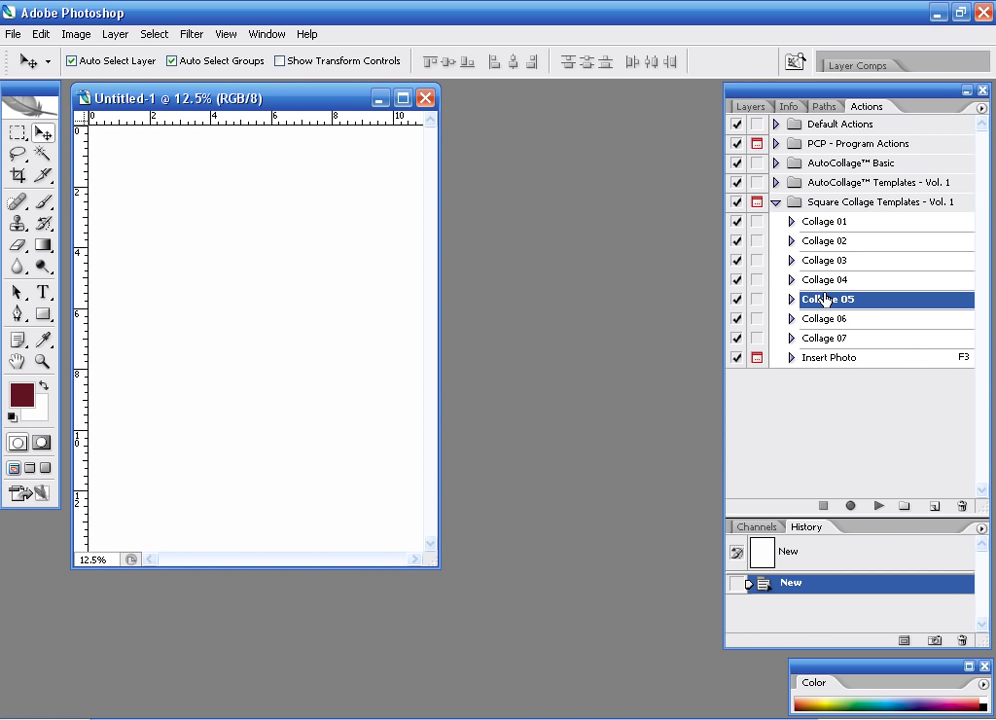
left_click(878, 508)
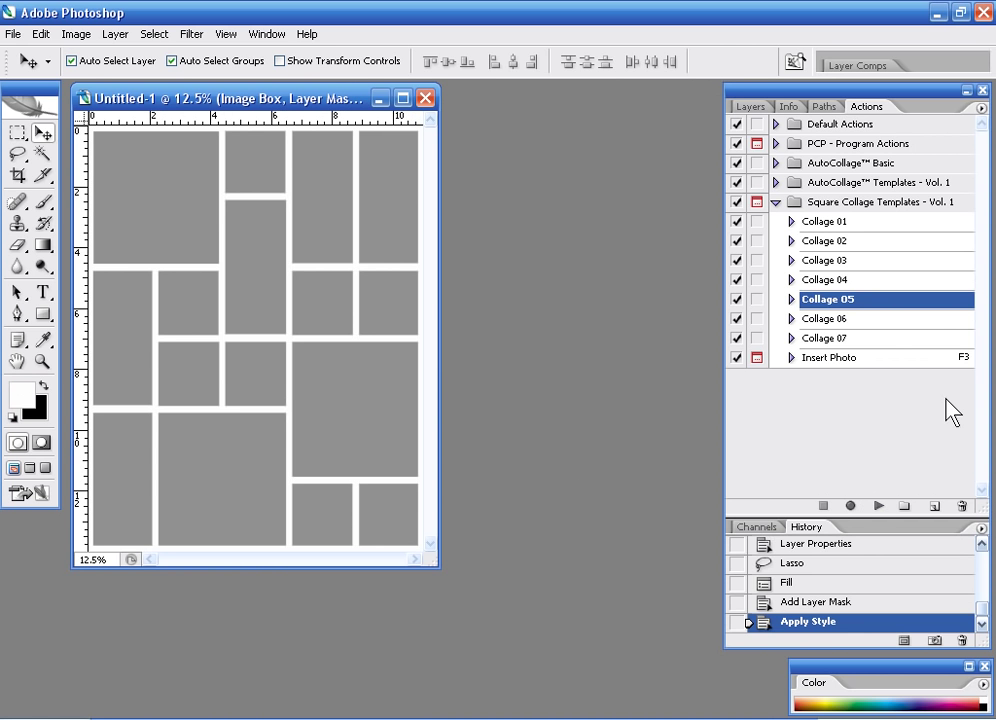
left_click(749, 106)
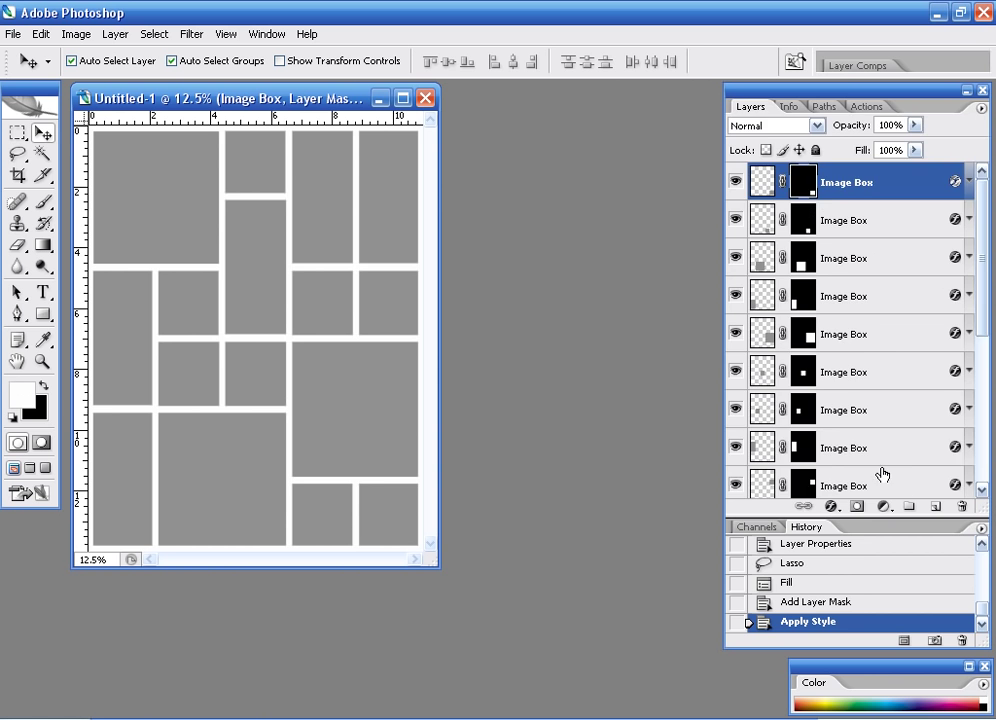
scroll(985, 440, "down", 3)
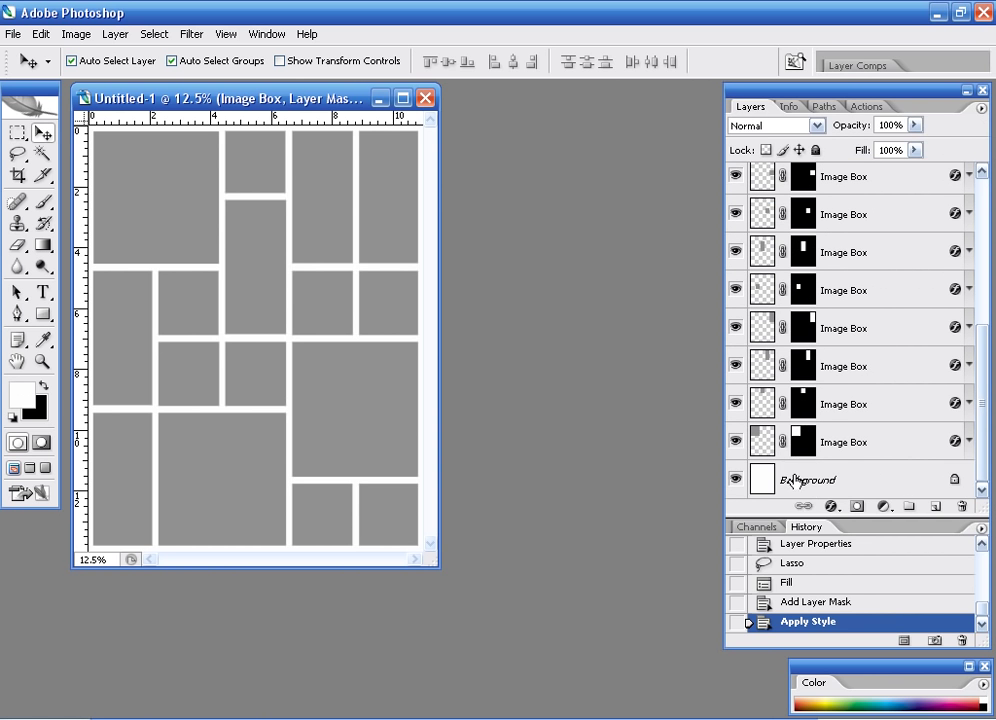
left_click(792, 480)
key("d")
key("alt+BackSpace")
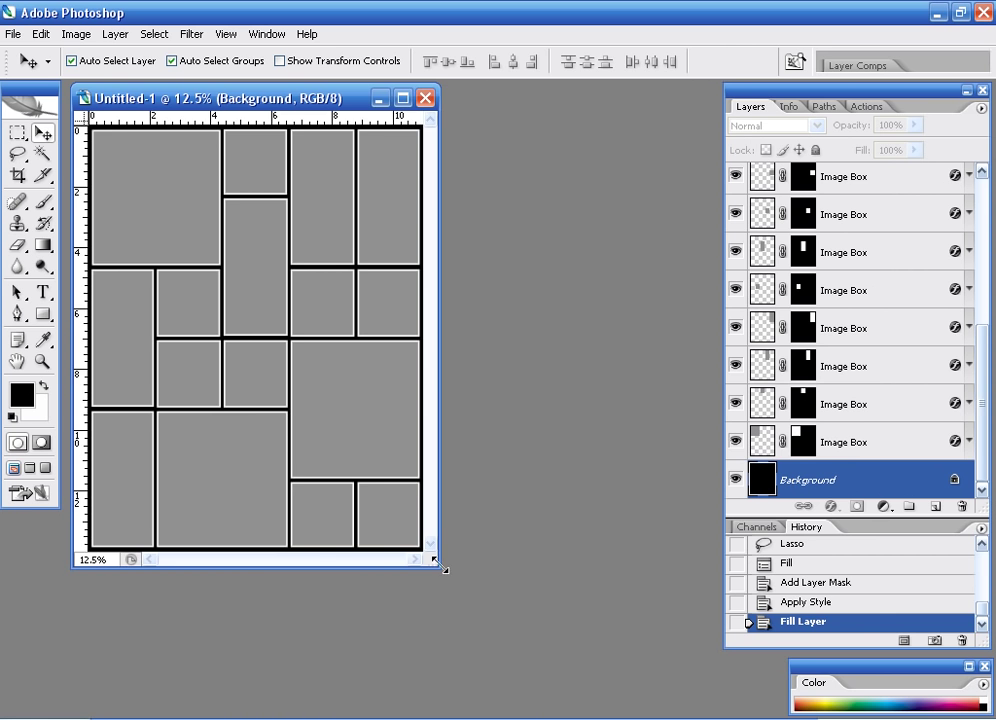
- Enlarge the document window so the whole 11 × 14 canvas shows with grey margins
left_click_drag(441, 568, 606, 596)
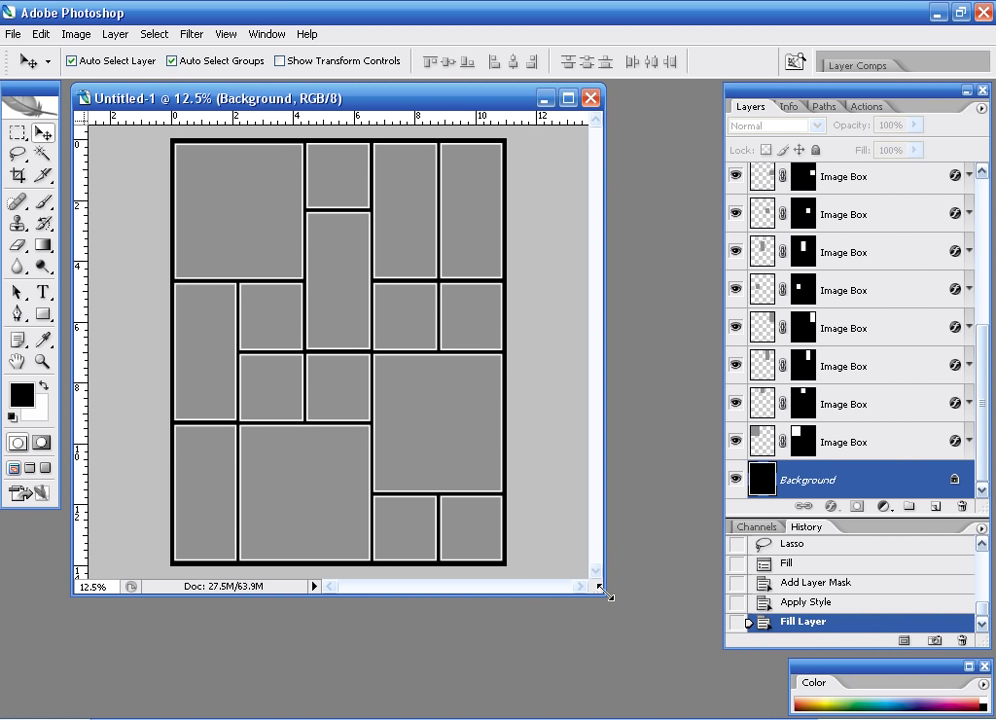
- Discard the untitled collage without saving and play the Collage 04 action
left_click(584, 100)
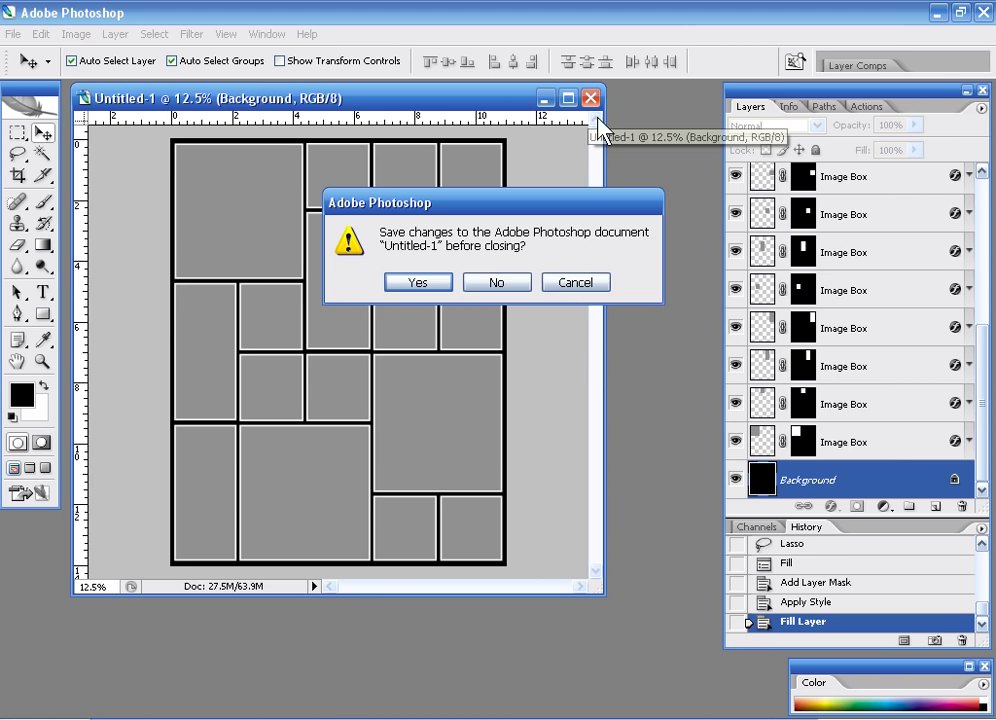
left_click(494, 282)
left_click(857, 107)
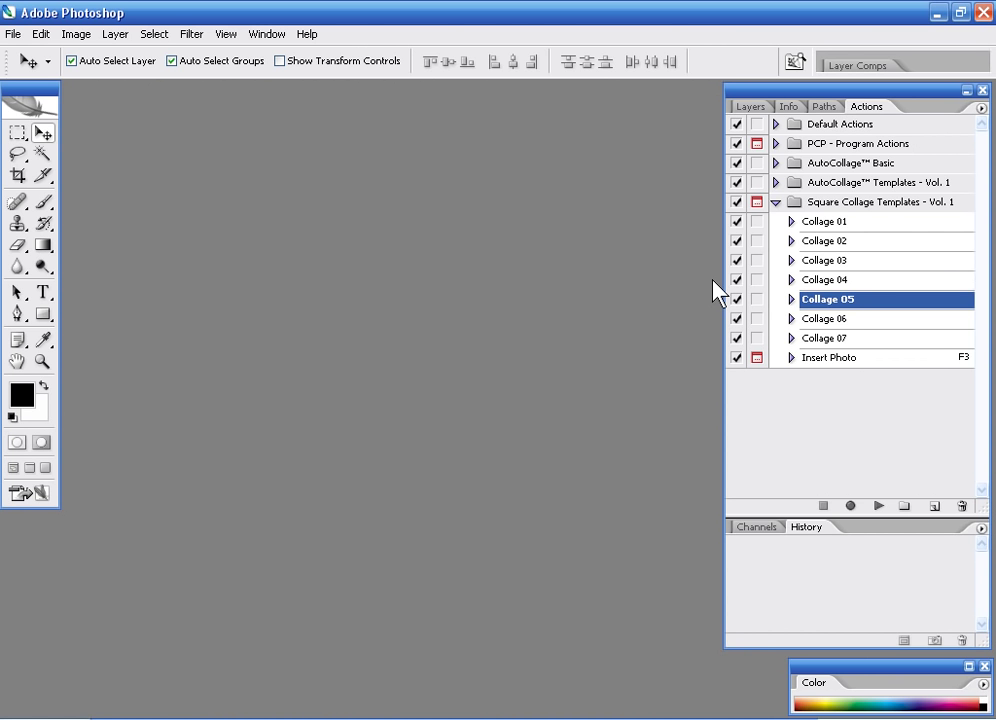
left_click(868, 283)
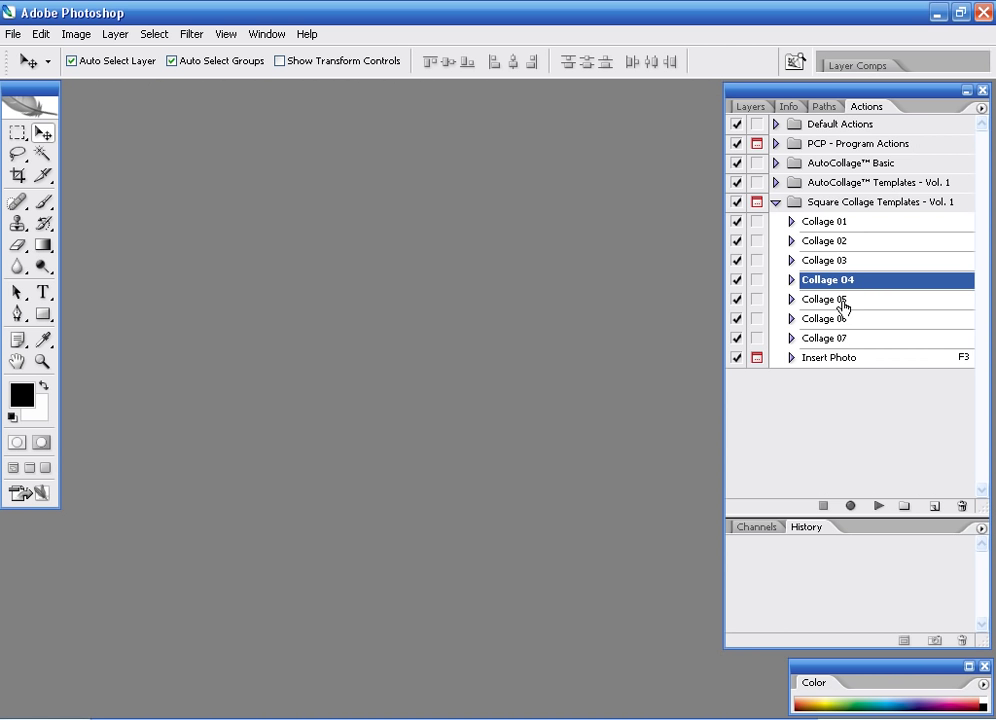
left_click(880, 507)
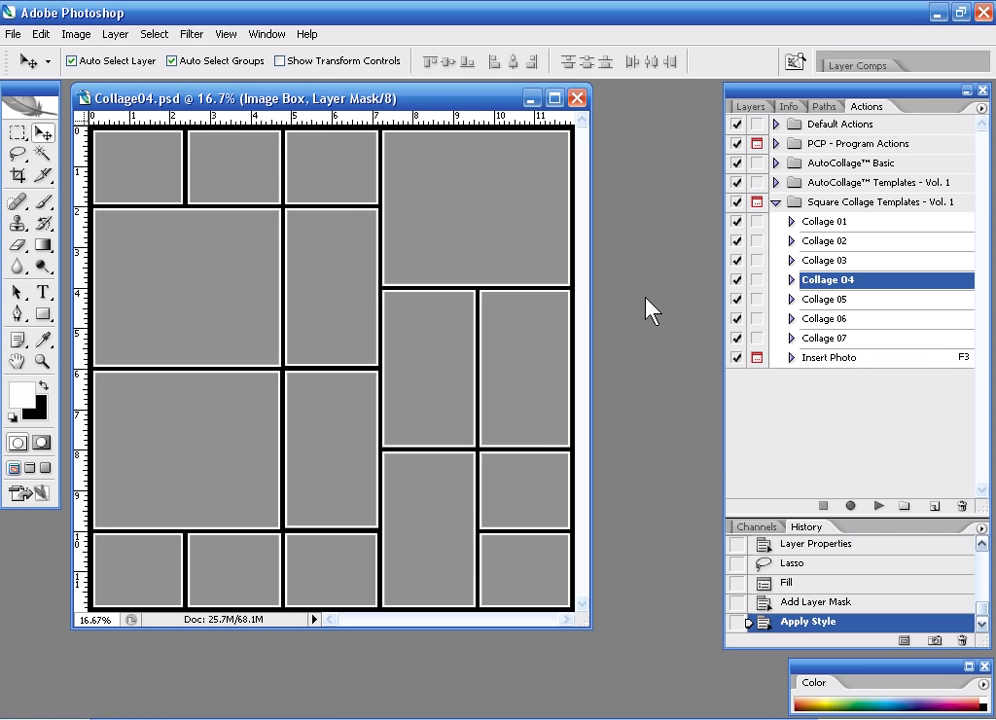
- Close Collage04 without saving and play the Collage 03 action
left_click(577, 98)
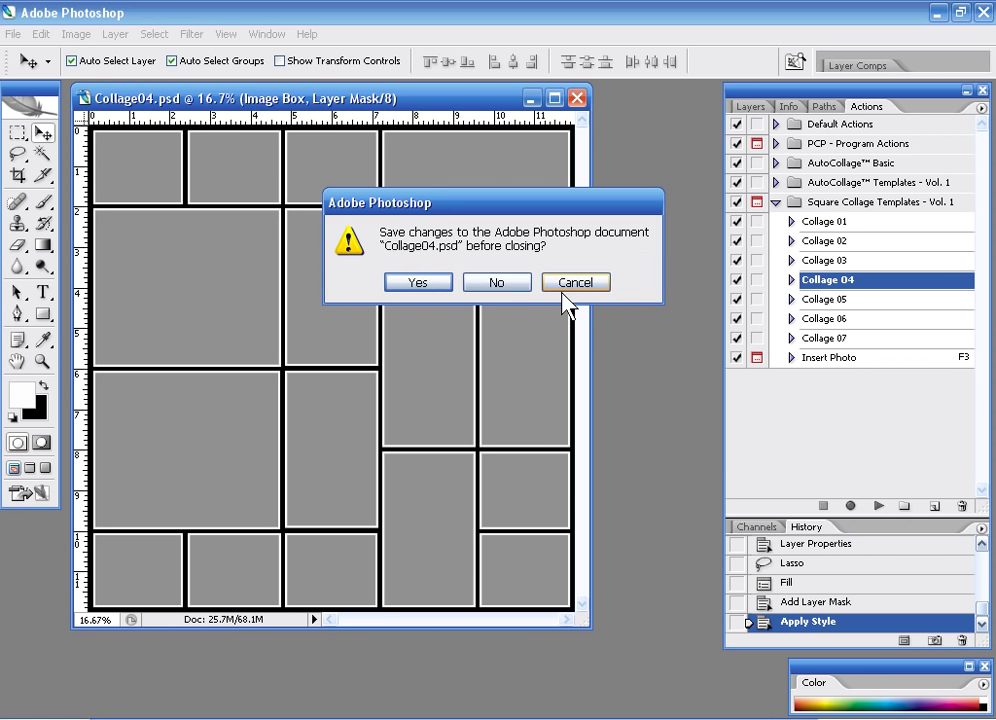
left_click(519, 283)
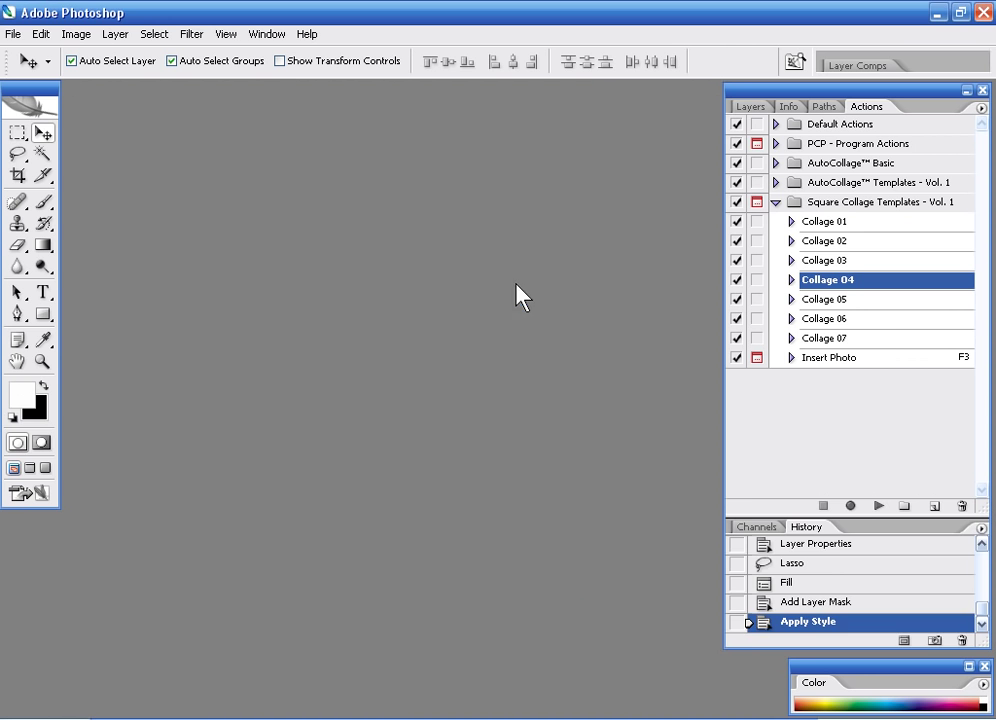
left_click(845, 261)
left_click(879, 507)
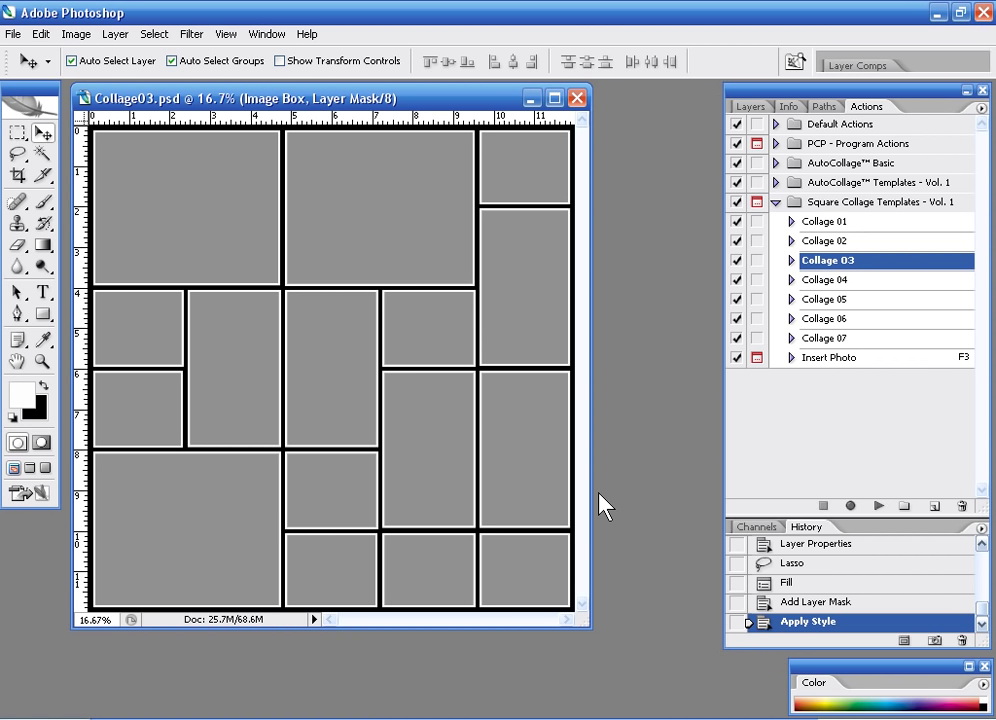
- Save As Collage03.psd to the Desktop, accepting the default Photoshop Format Options
left_click(12, 34)
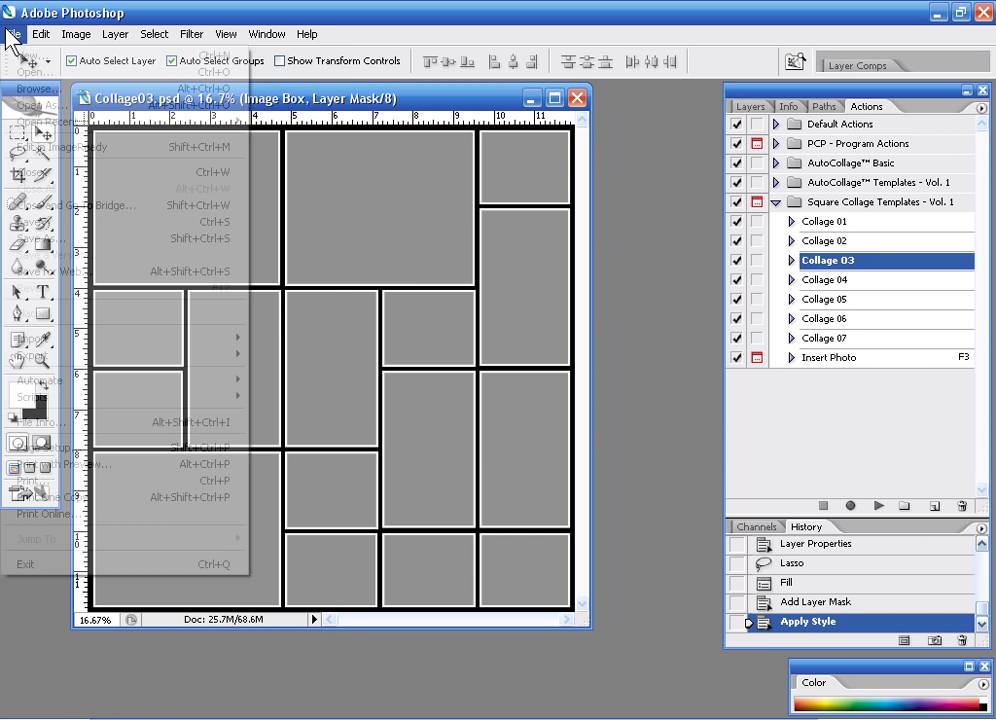
left_click(62, 240)
left_click(242, 282)
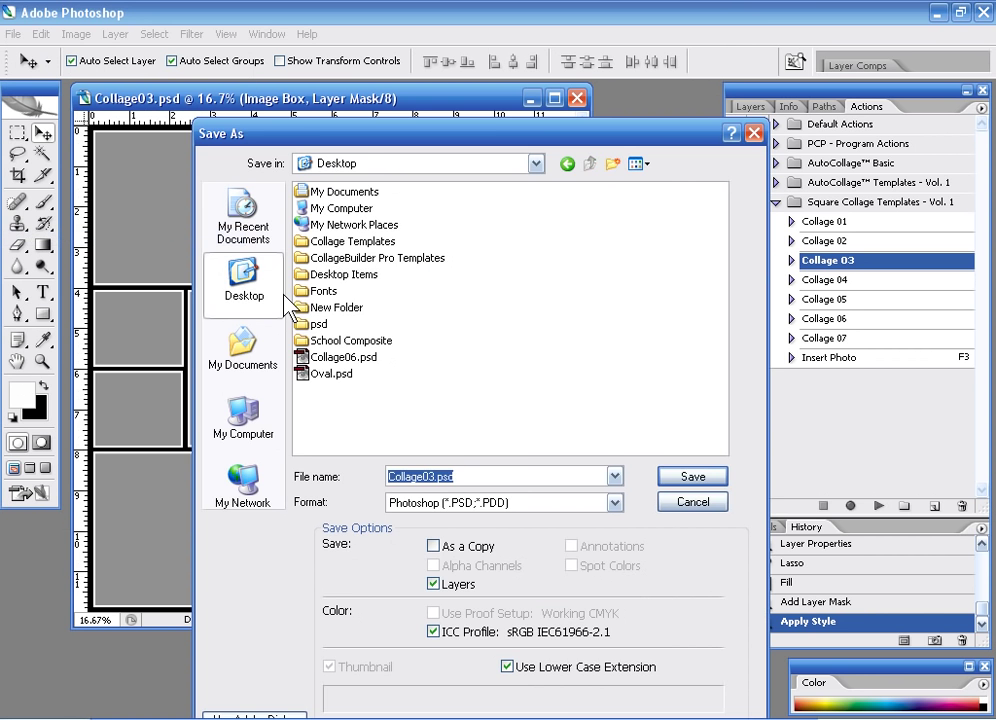
left_click(694, 474)
left_click(708, 234)
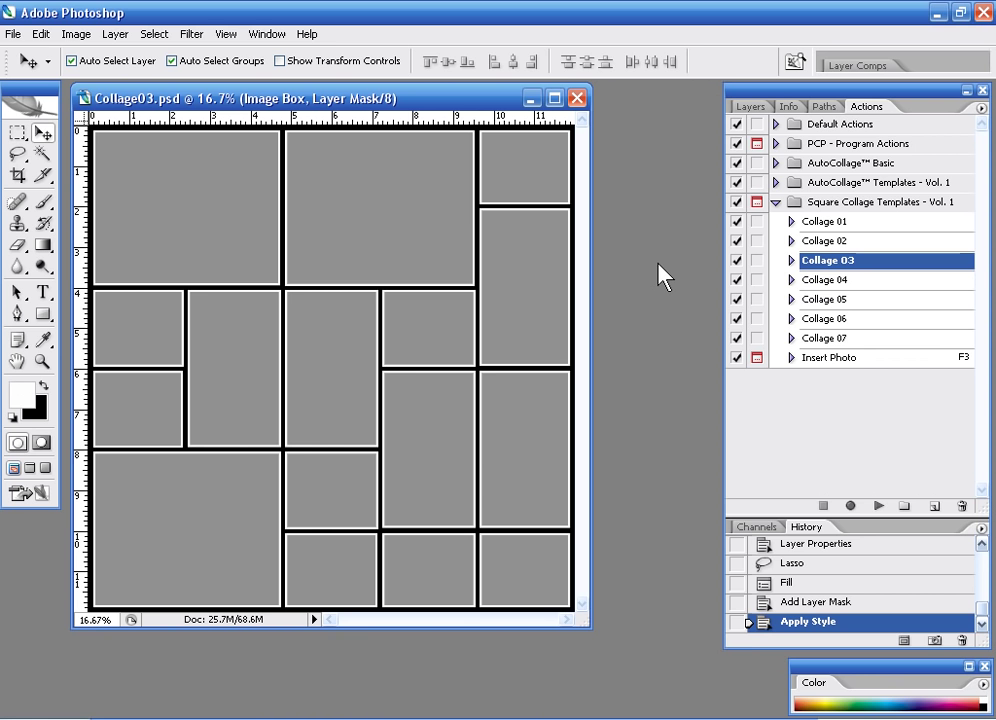
- Run AutoCollage with Random, PSD and Match Orientation to fill Collage03 with the wedding photos
key("F3")
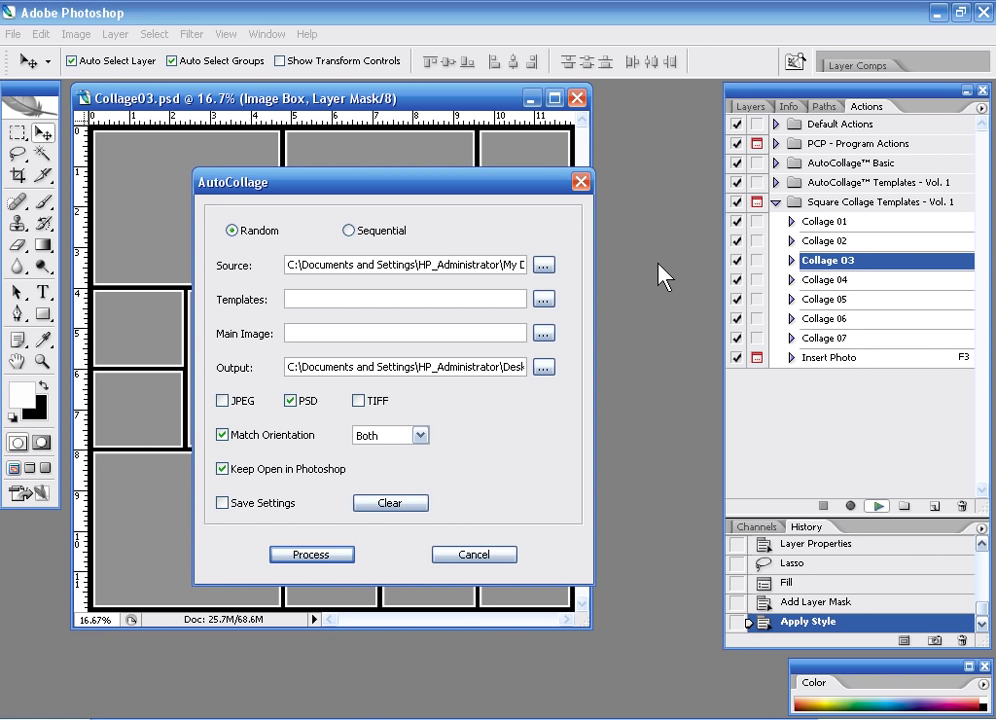
left_click(318, 556)
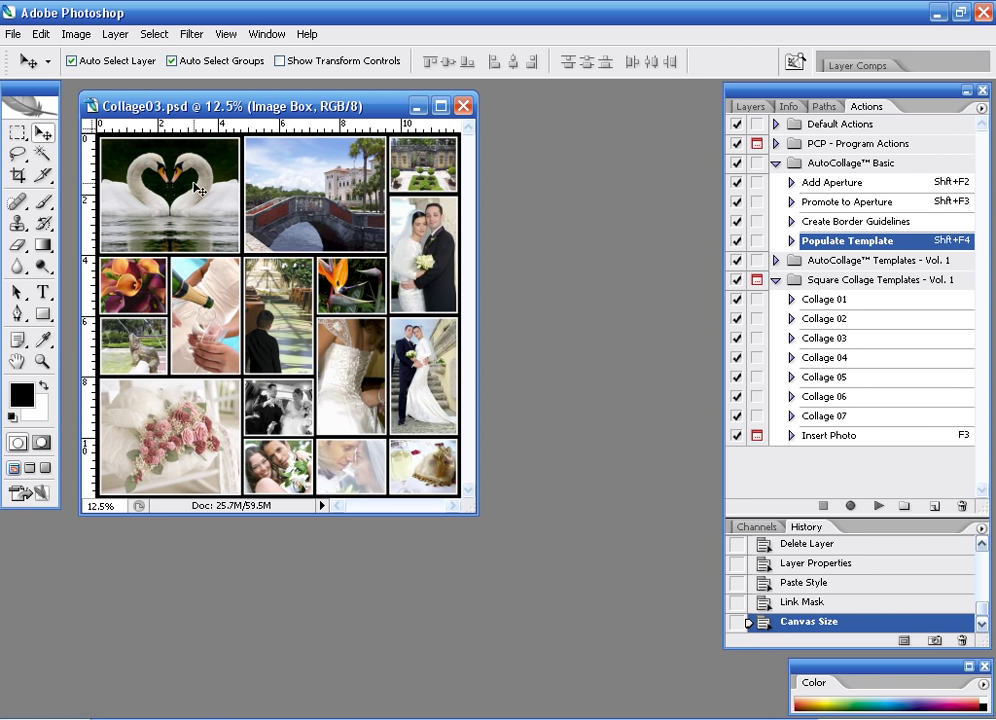
- Use Insert Photo to place Wedding019.jpg from the Wedding Images favourite folder over the swan photo
key("F3")
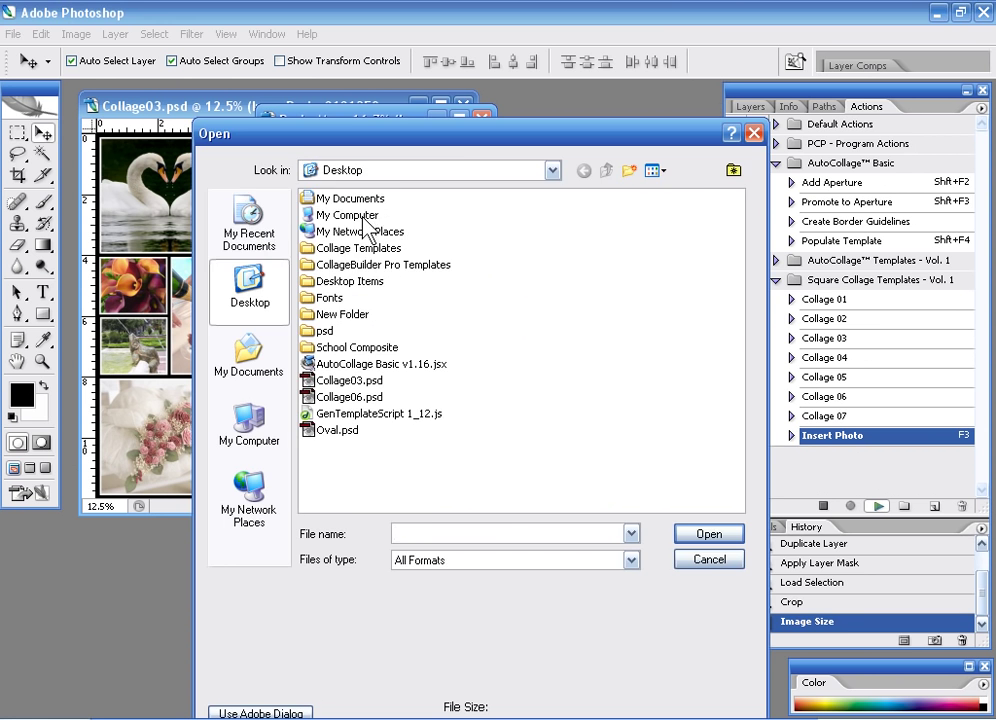
left_click(733, 170)
left_click(707, 251)
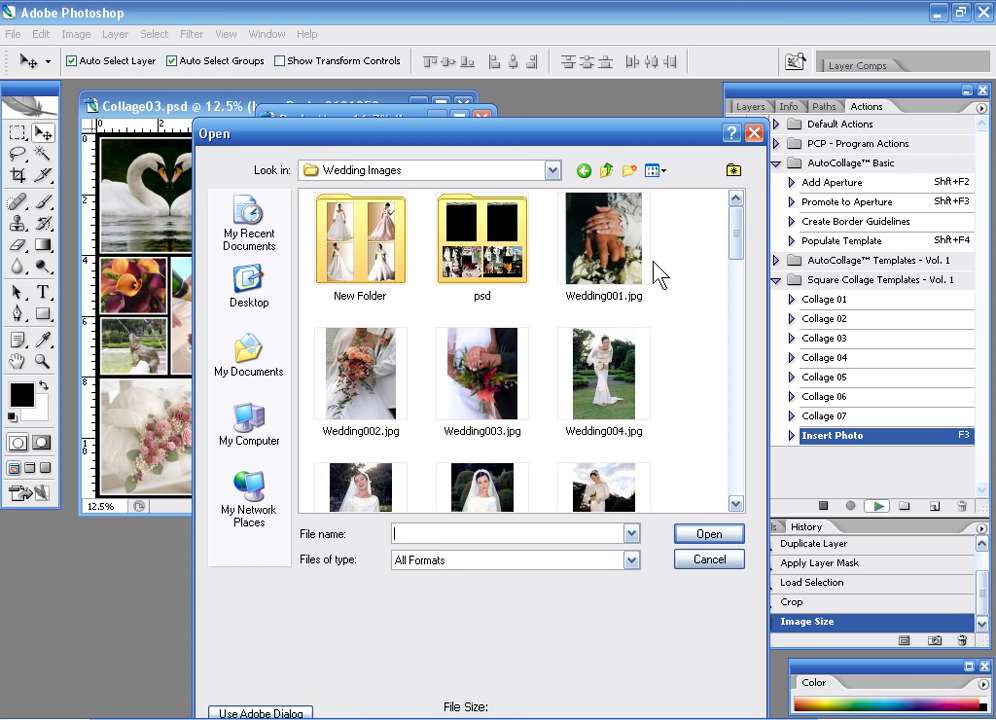
left_click_drag(737, 230, 760, 352)
left_click(616, 330)
double_click(616, 330)
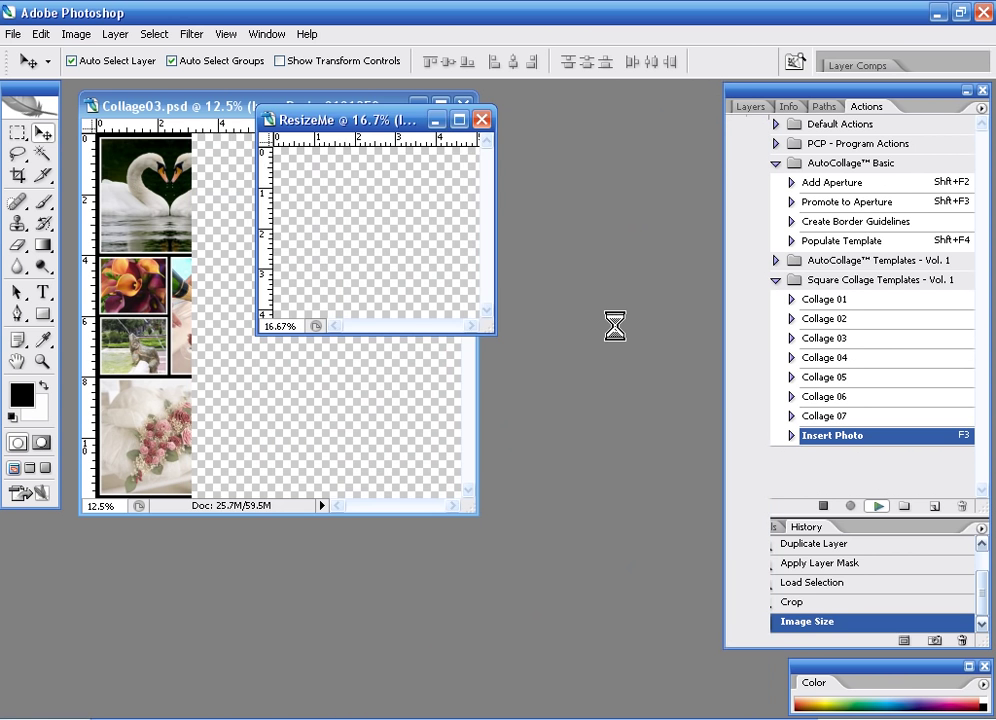